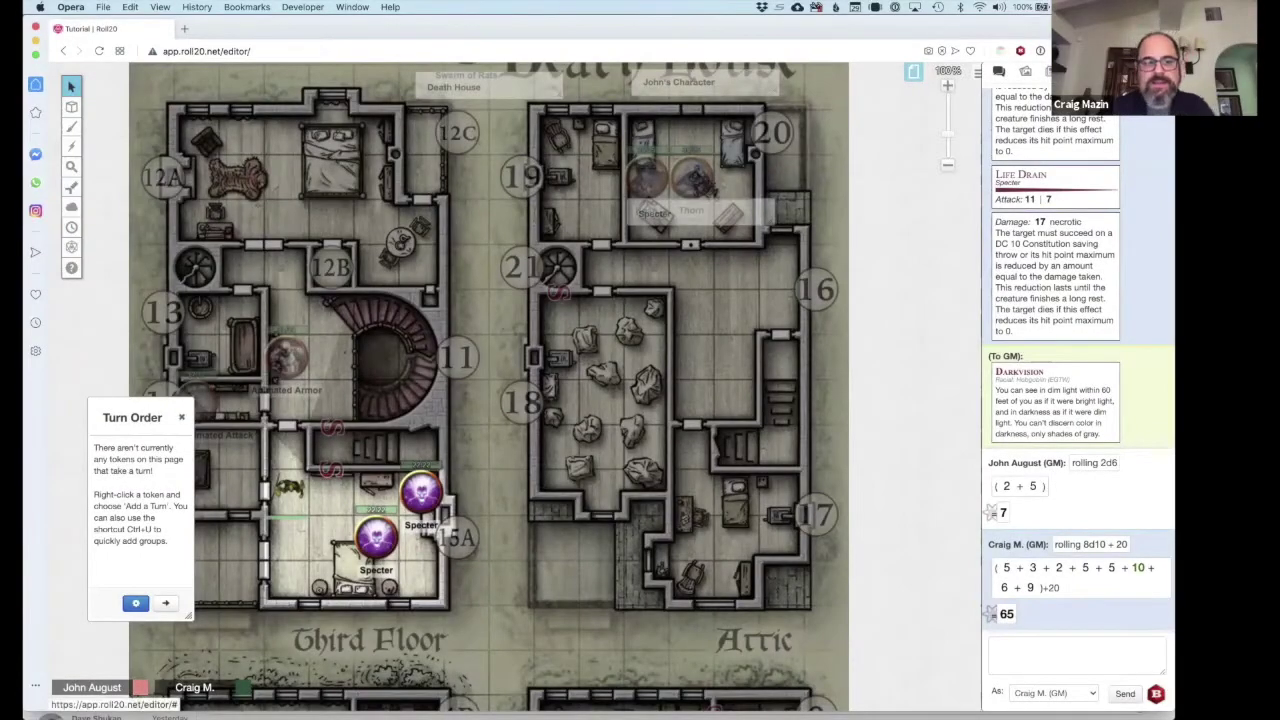
Step: Close and reopen the Turn Order window, move it higher over the map and stretch it to more than double height
click(182, 417)
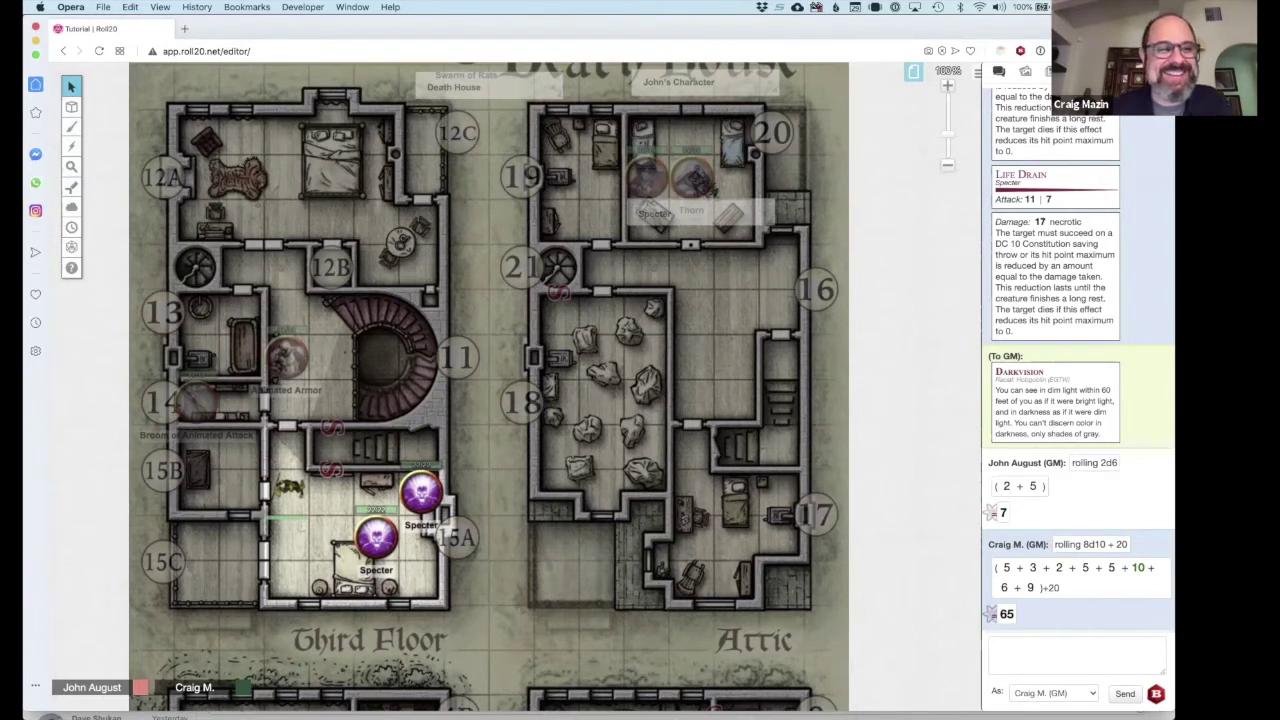
click(71, 227)
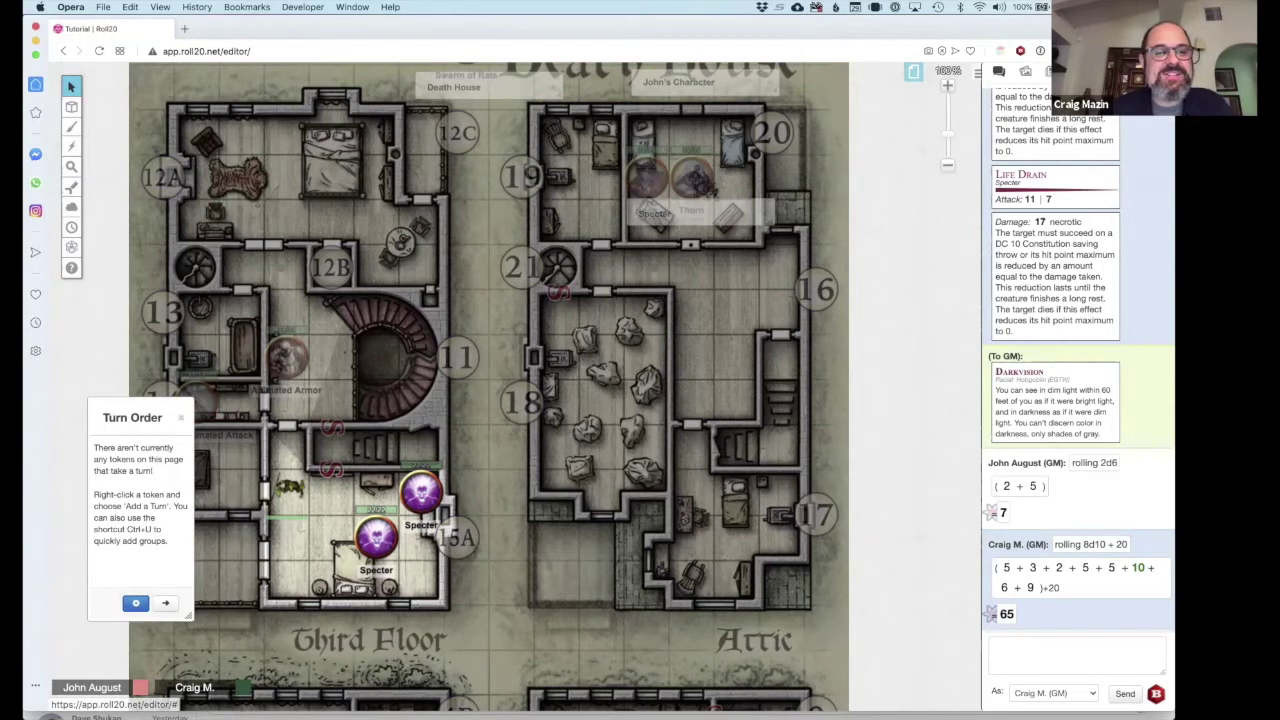
drag(132, 417, 138, 127)
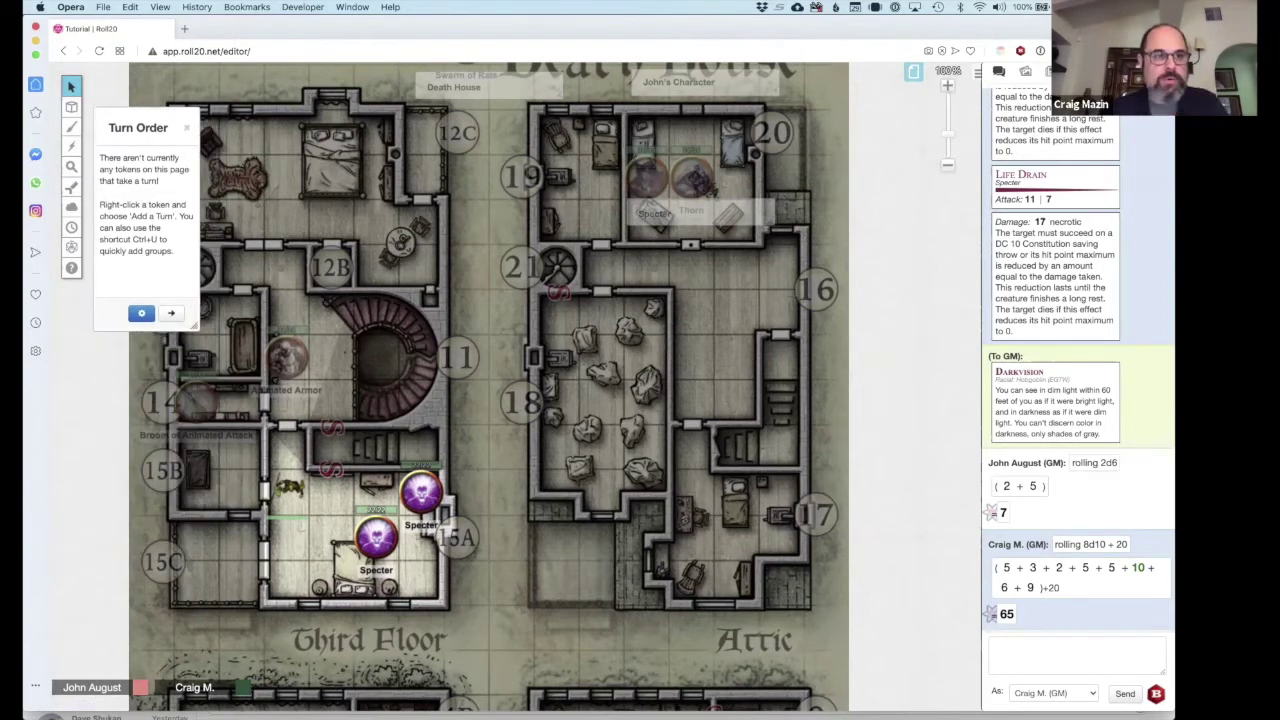
drag(196, 326, 200, 593)
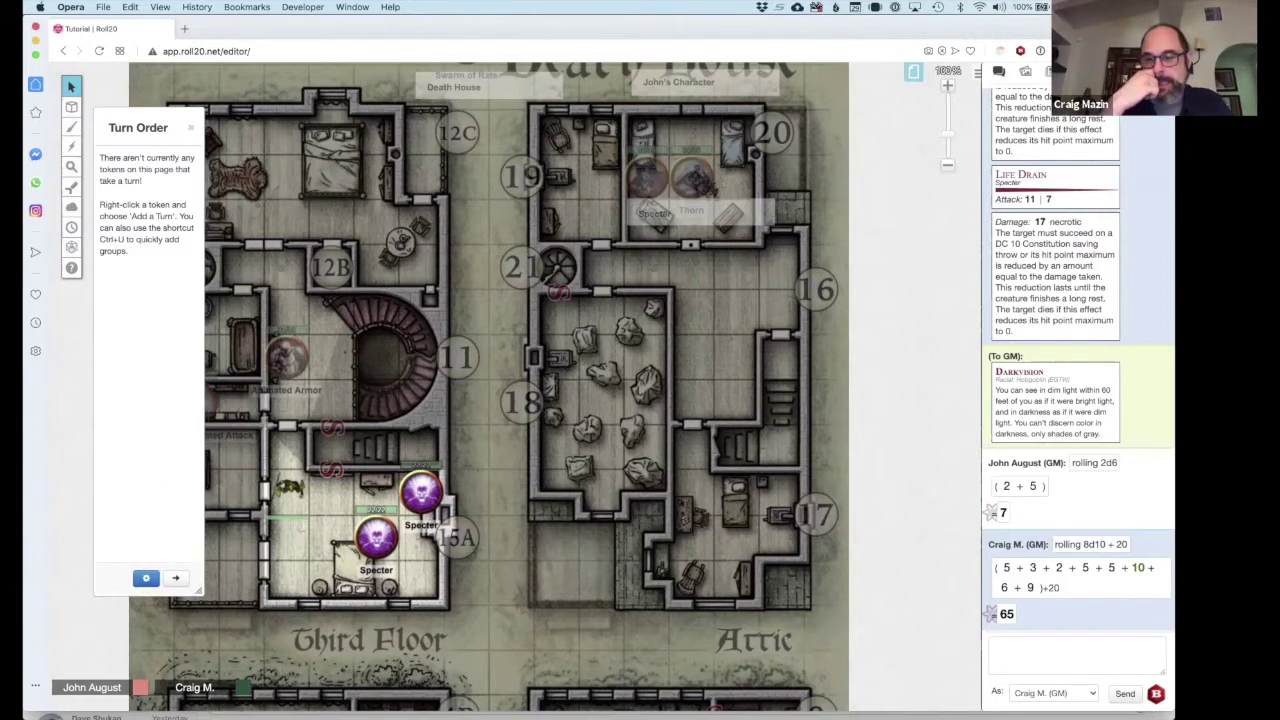
drag(146, 128, 146, 160)
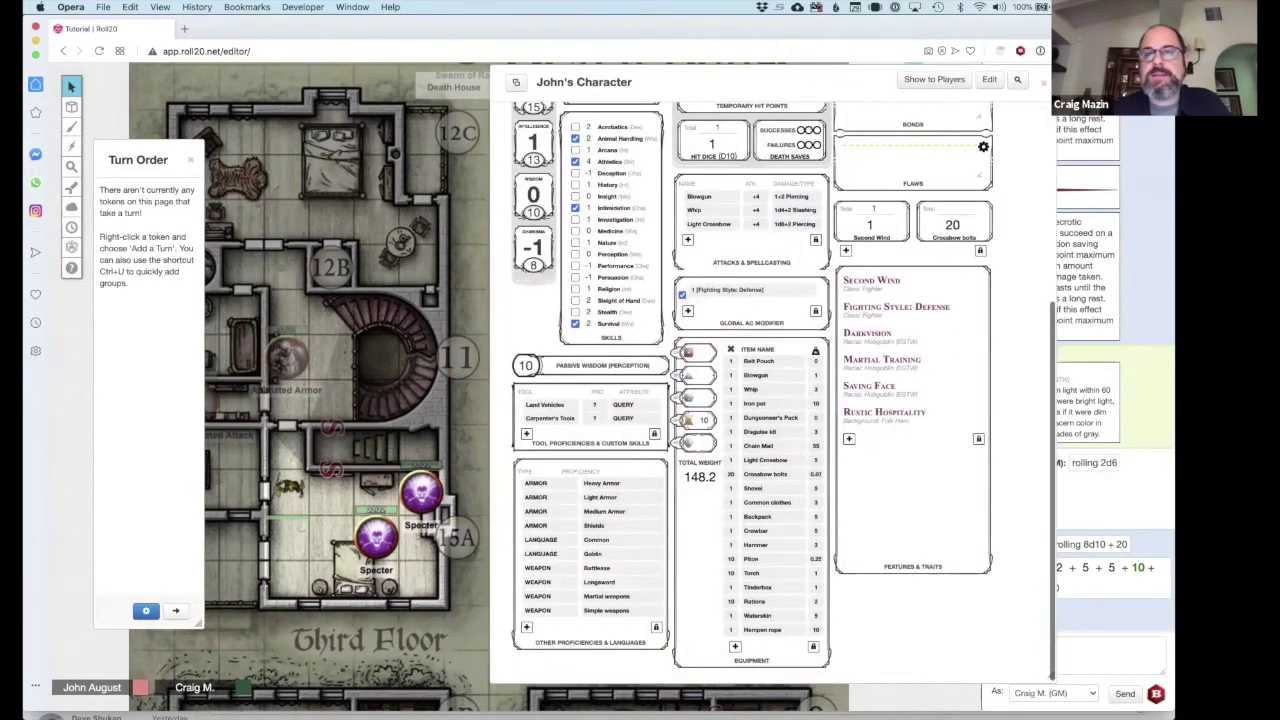
Step: Roll initiative for the player character's token from its character sheet to add it to the turn order, and close the sheet
click(289, 487)
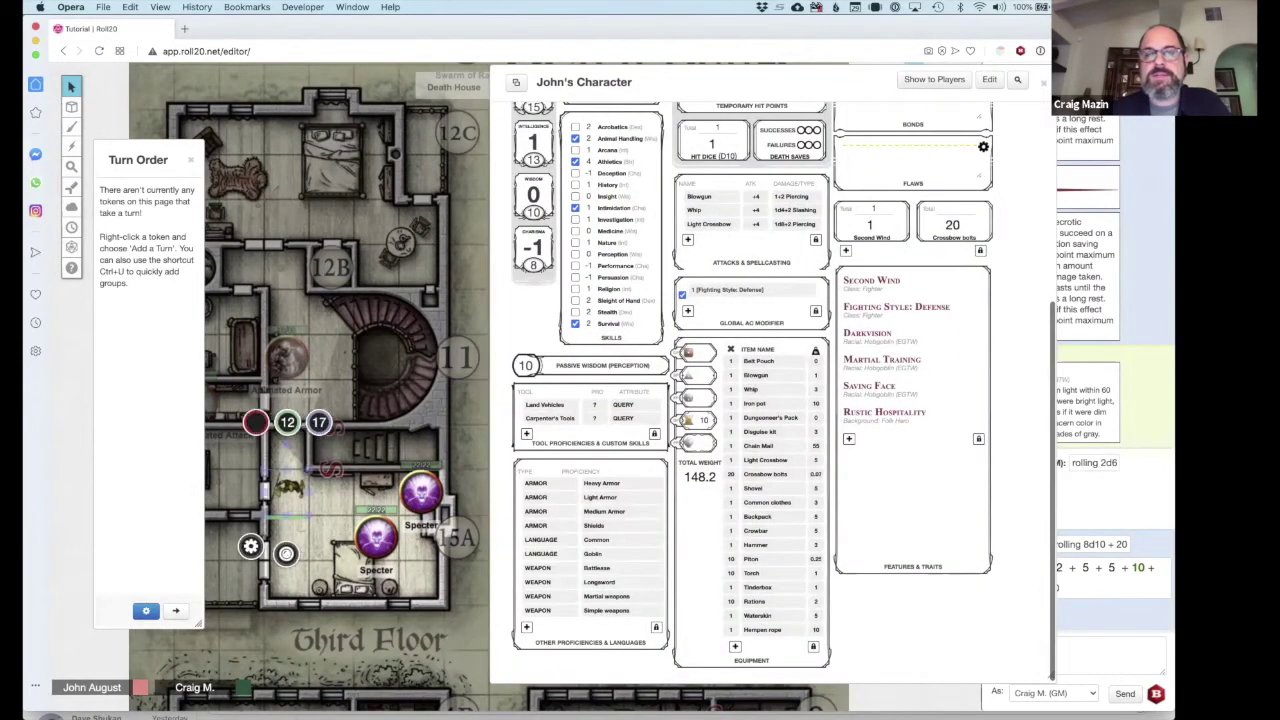
scroll(770, 390, up, 10)
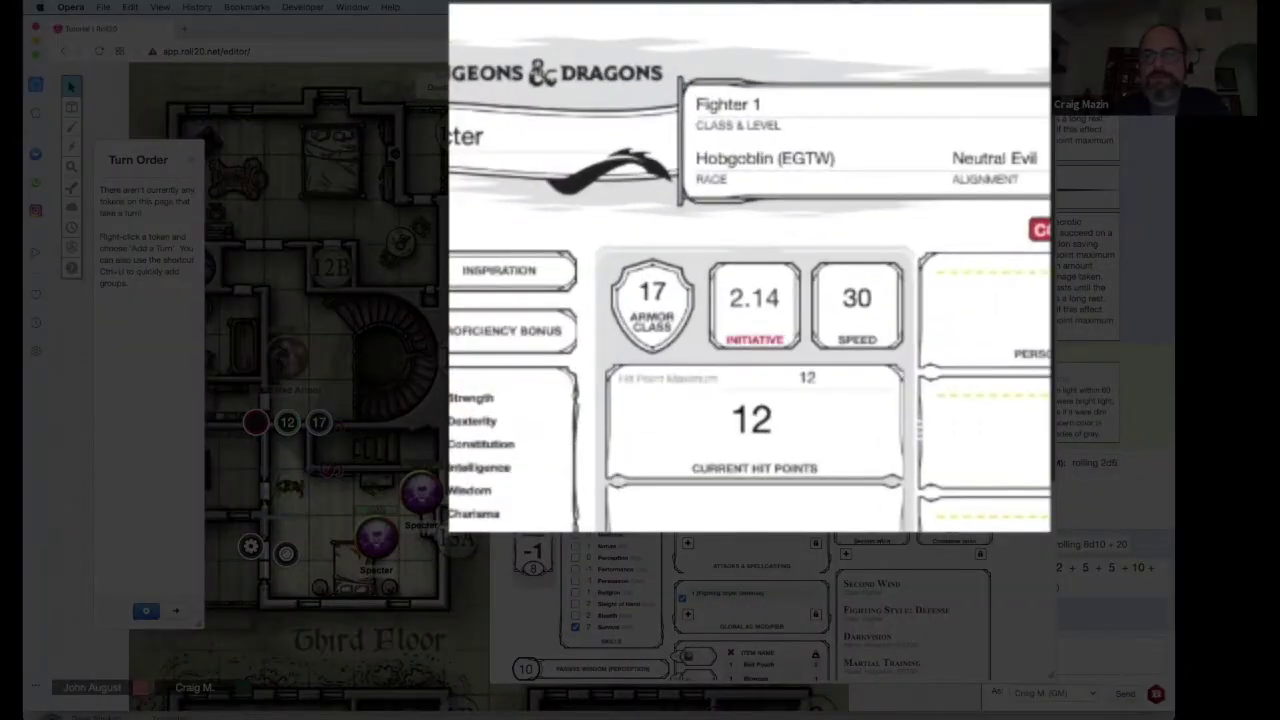
click(755, 340)
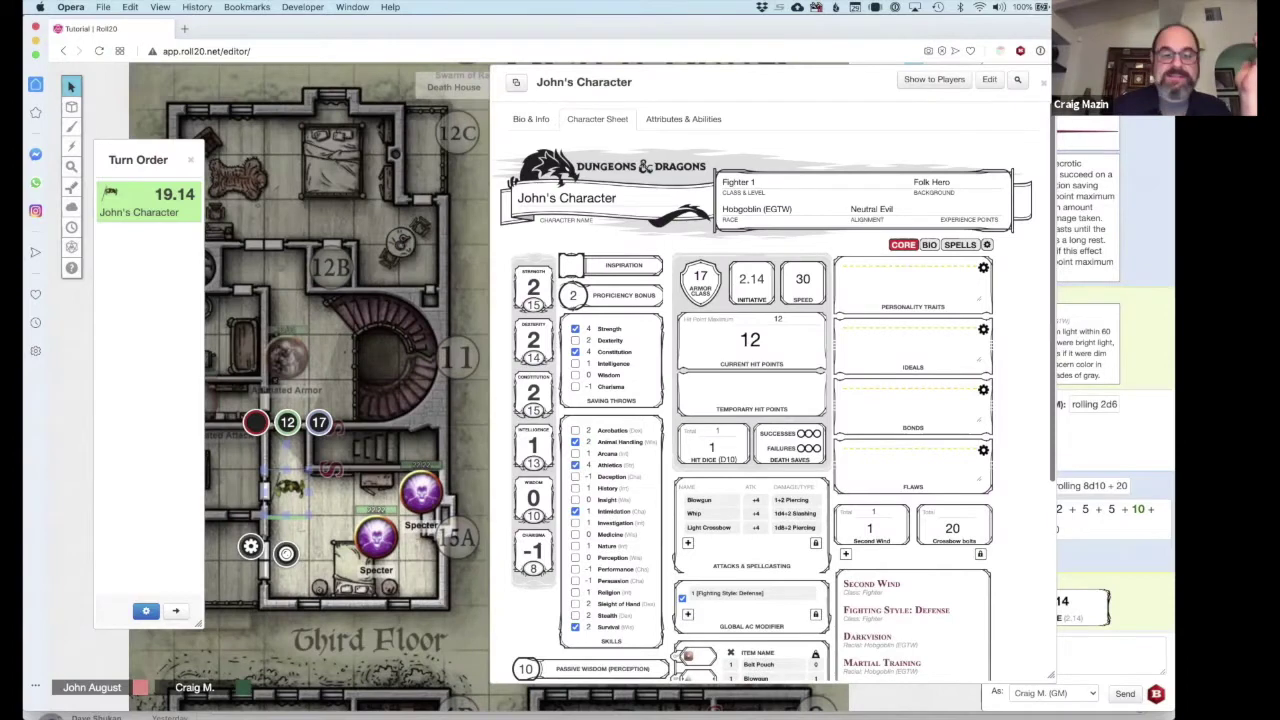
click(1043, 84)
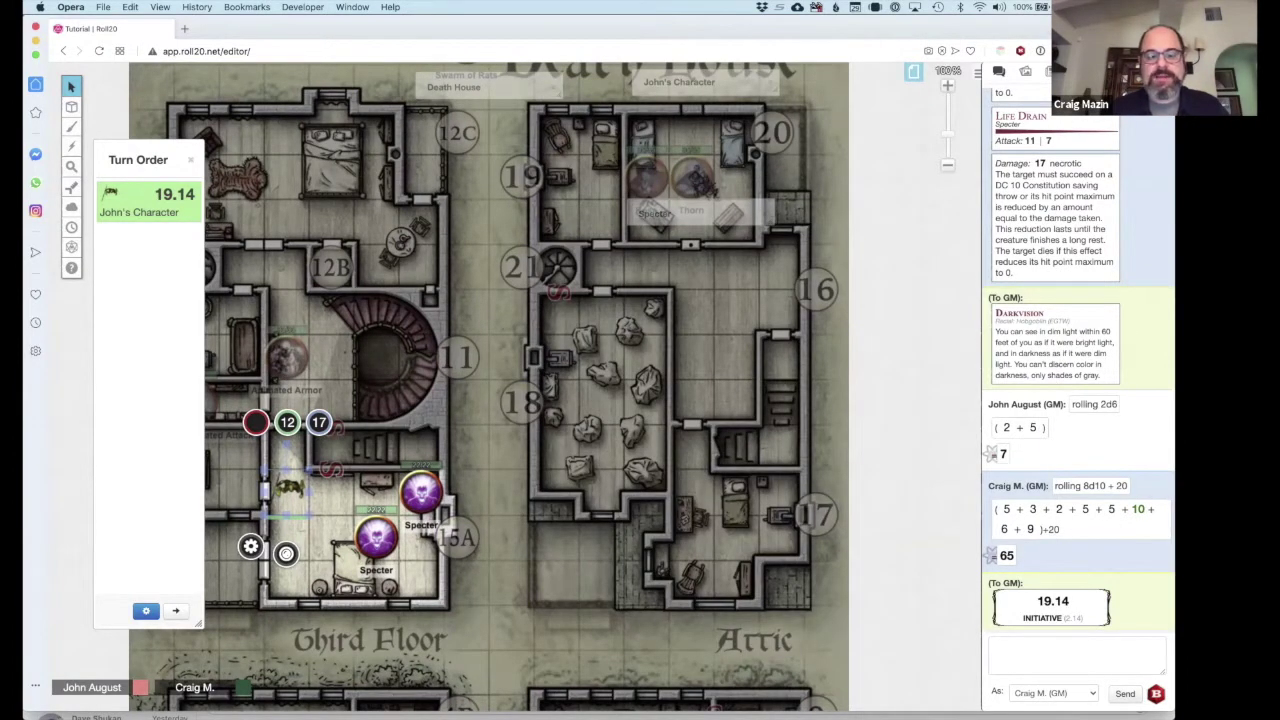
Step: Duplicate the Specter token near room 15A just outside the wall and move the copy to the GM layer
click(421, 492)
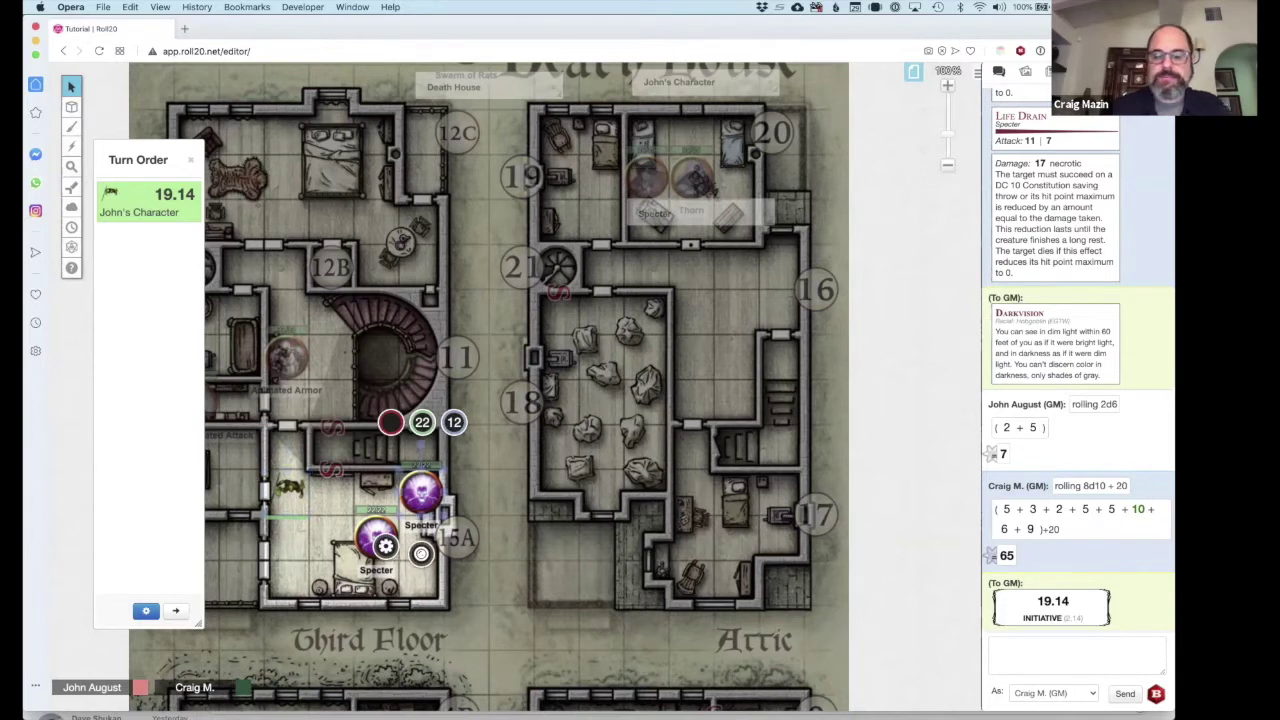
key(Escape)
key(super+v)
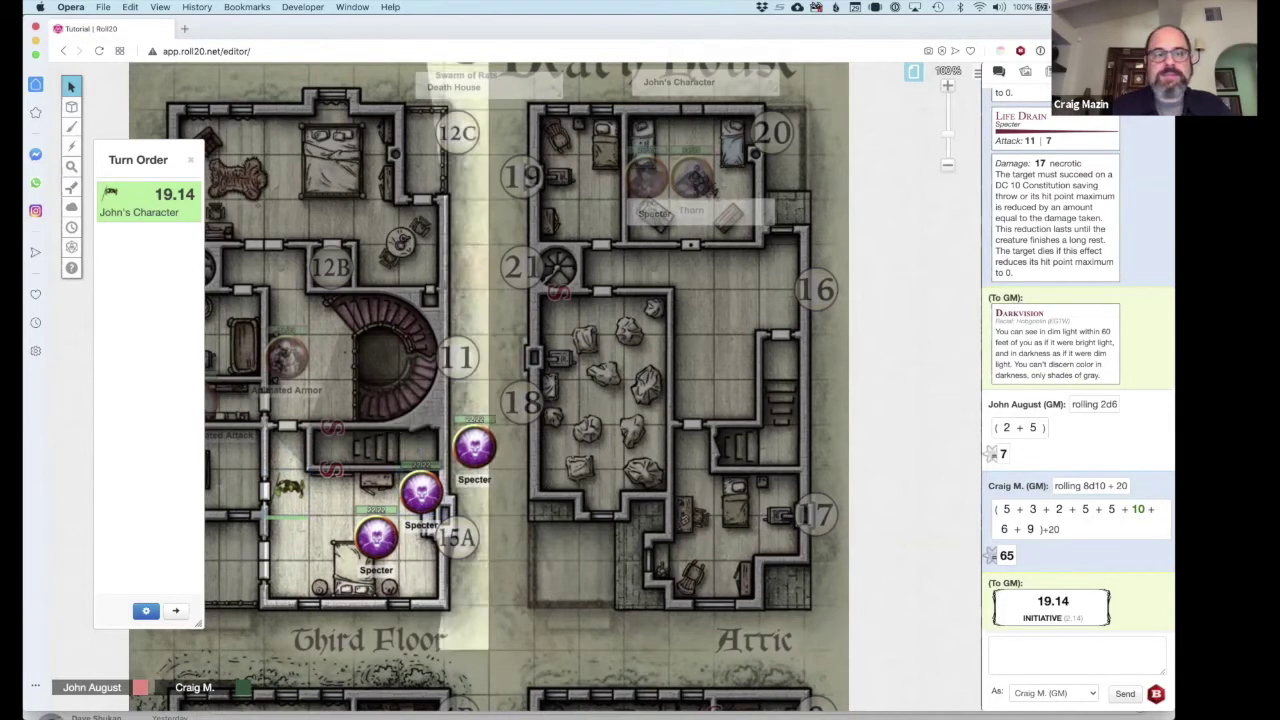
click(475, 447)
key(super+shift+k)
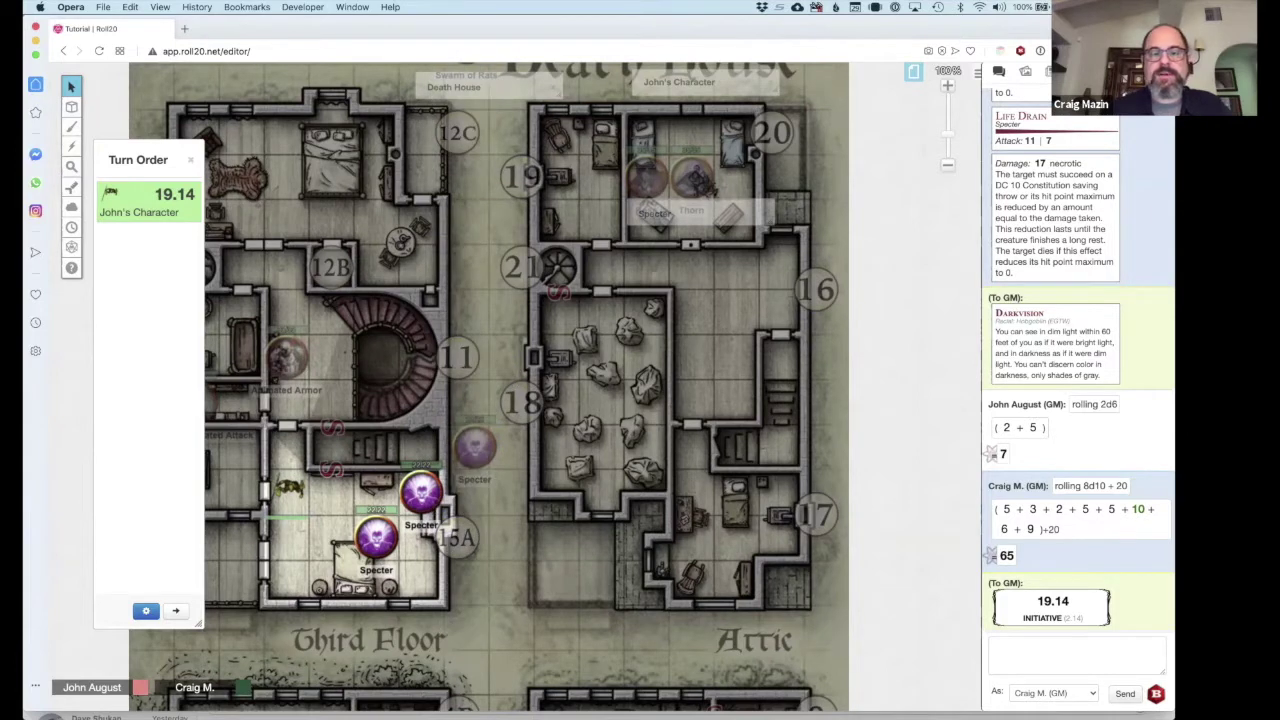
click(475, 447)
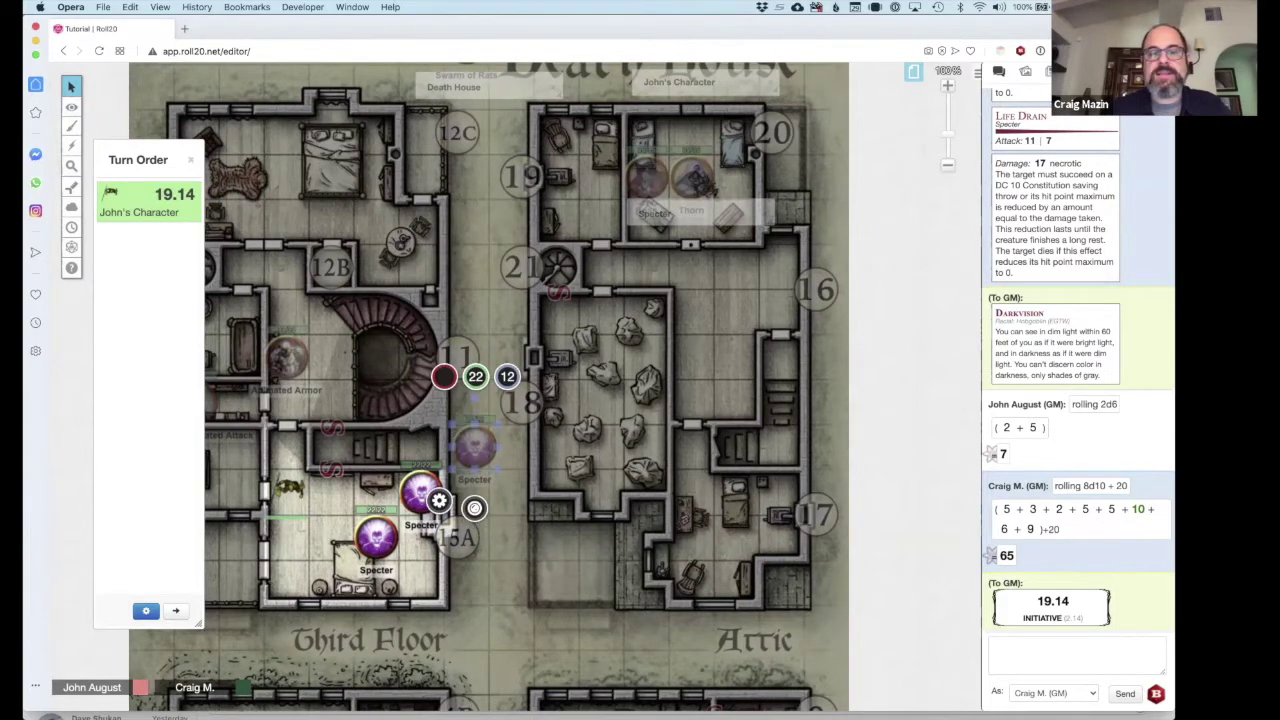
right_click(479, 449)
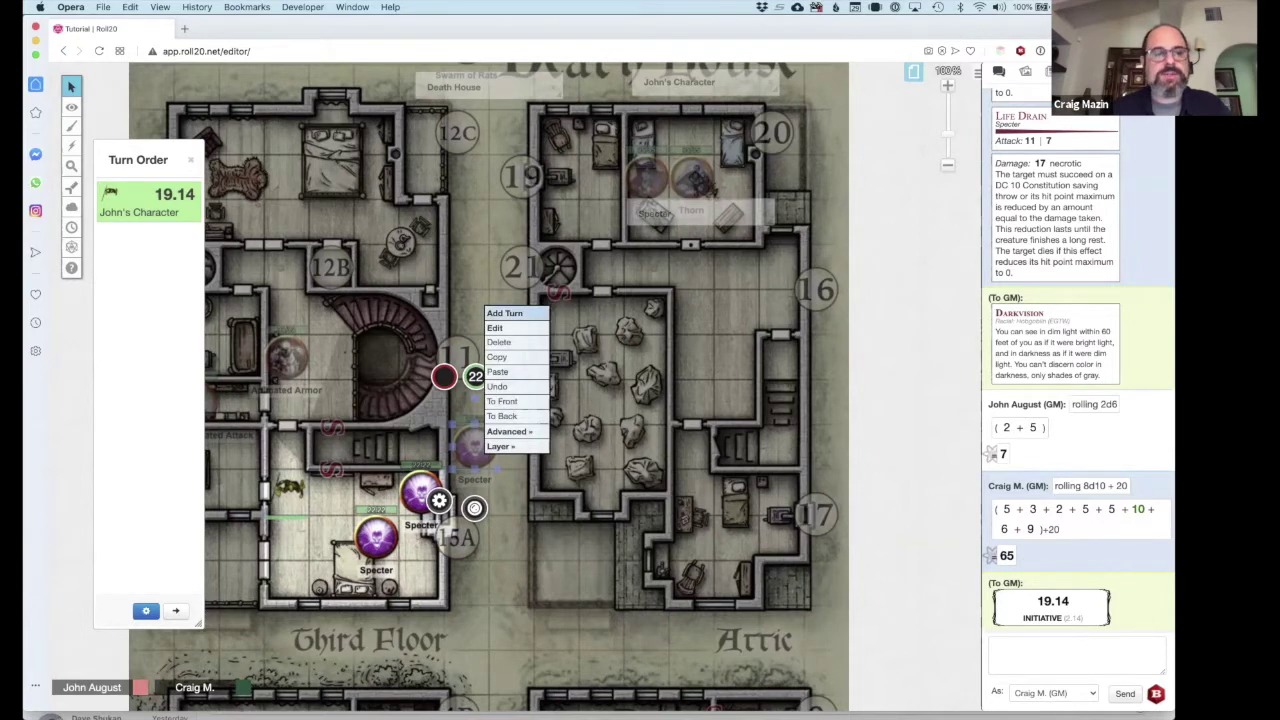
click(504, 313)
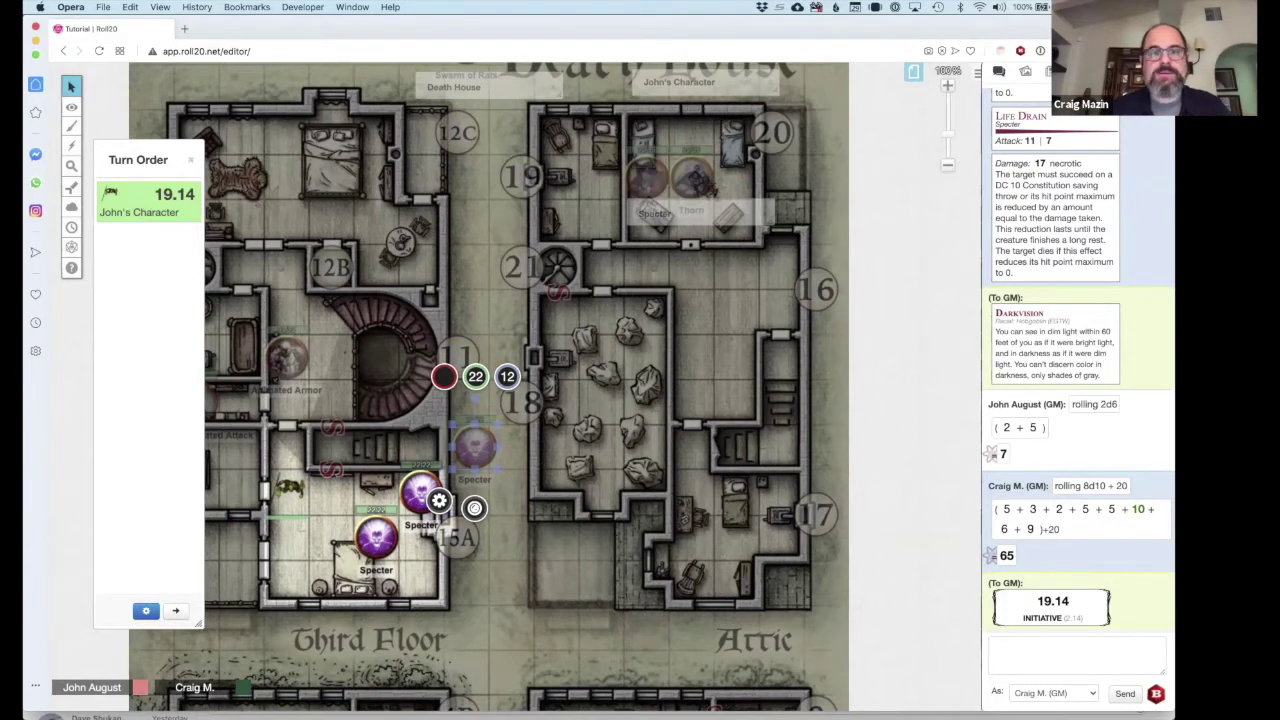
key(Escape)
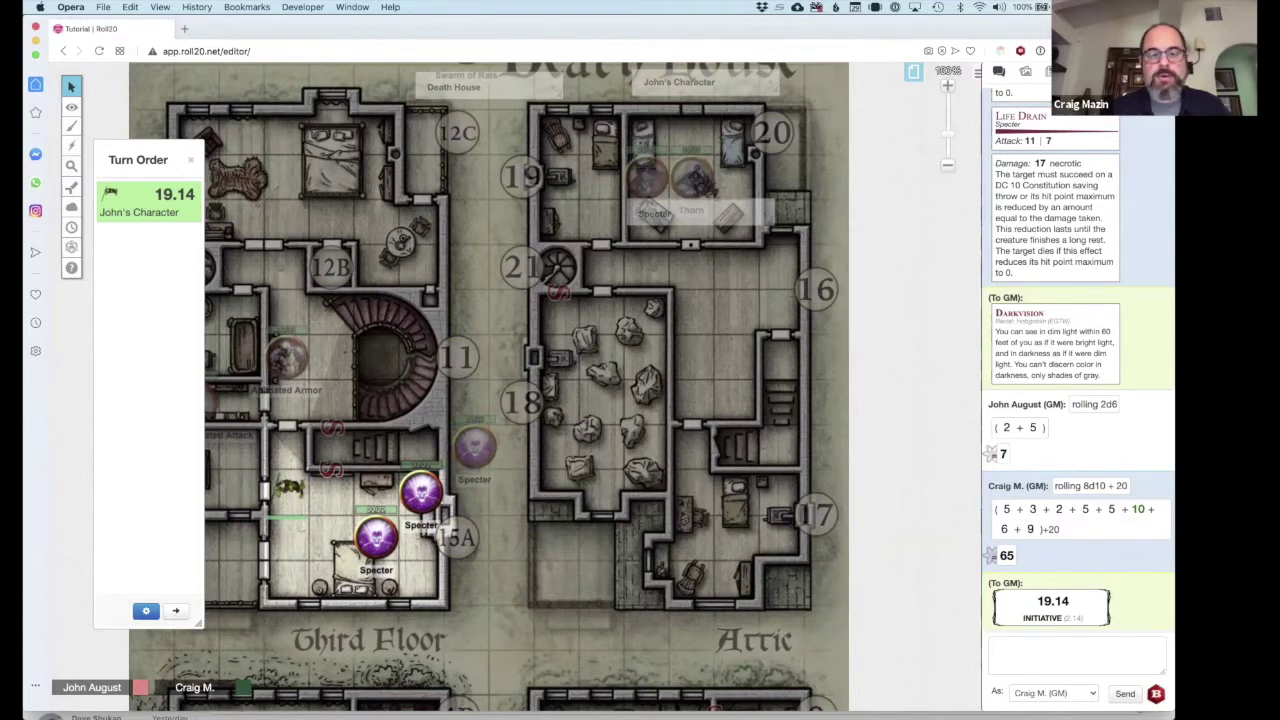
Step: Roll initiative for the hidden Specter from its character sheet to add it to the turn order, and close the sheet
click(475, 447)
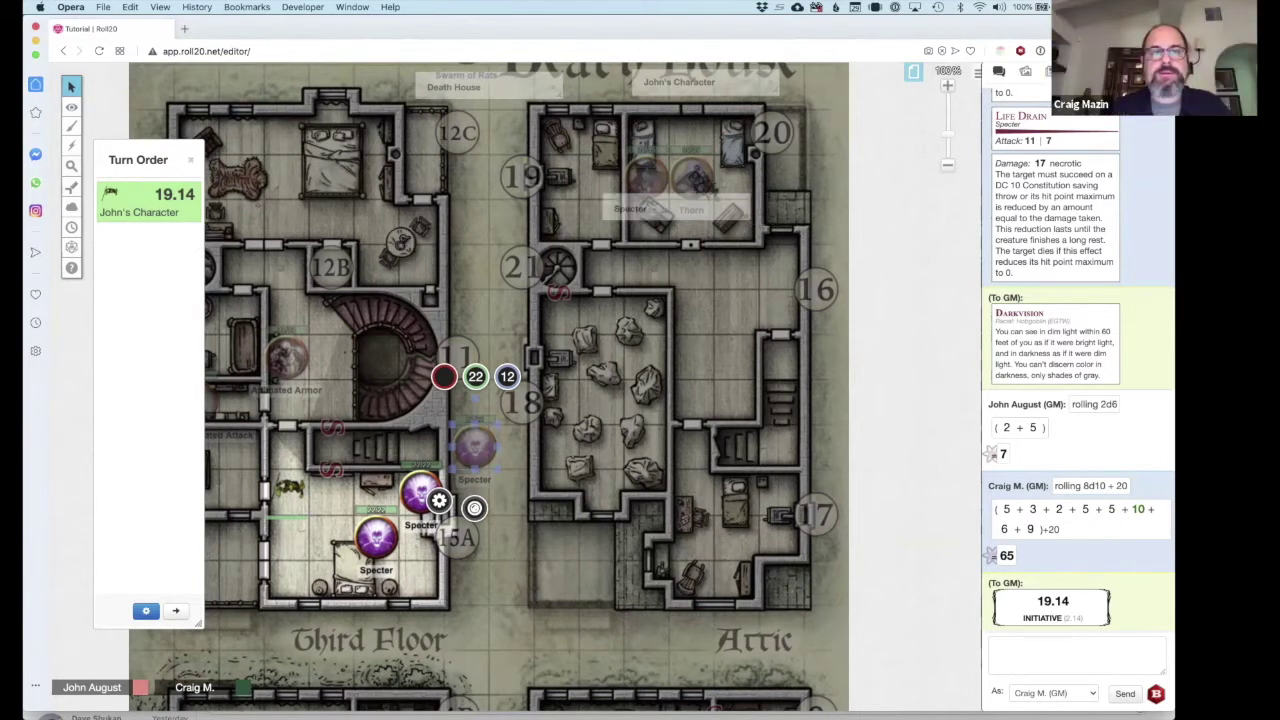
shift+double_click(475, 447)
click(362, 126)
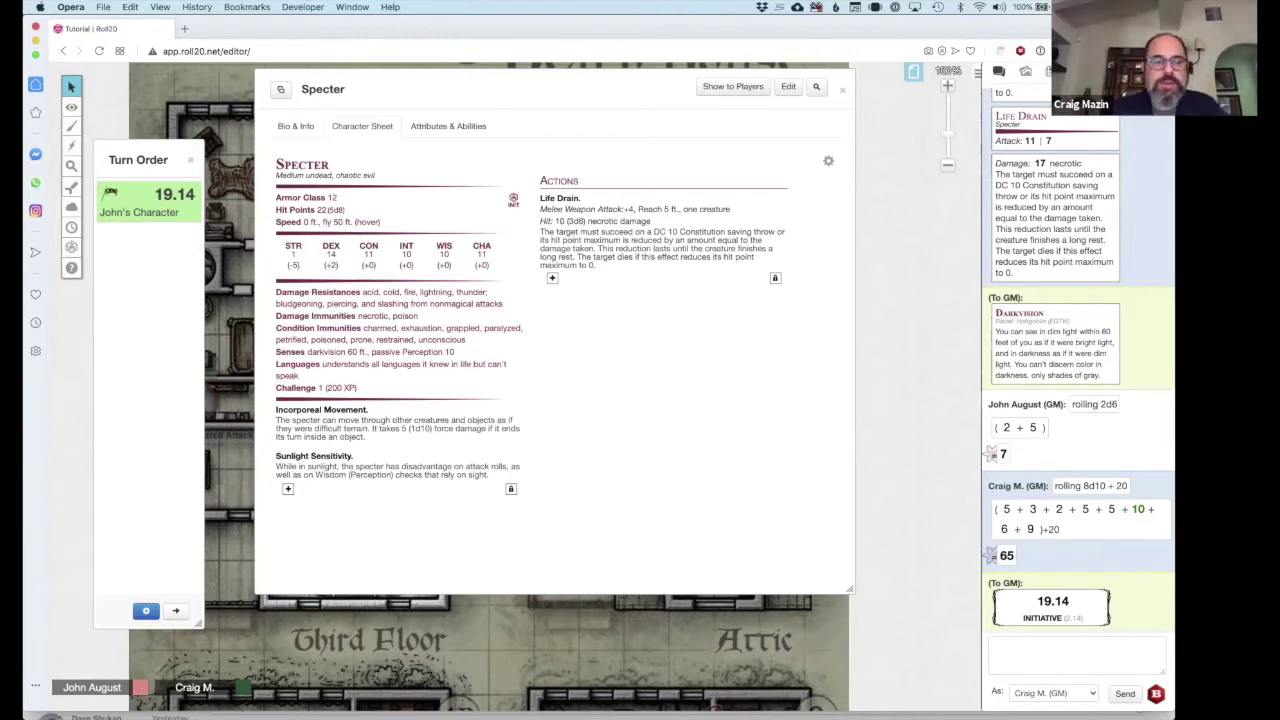
click(514, 200)
click(842, 90)
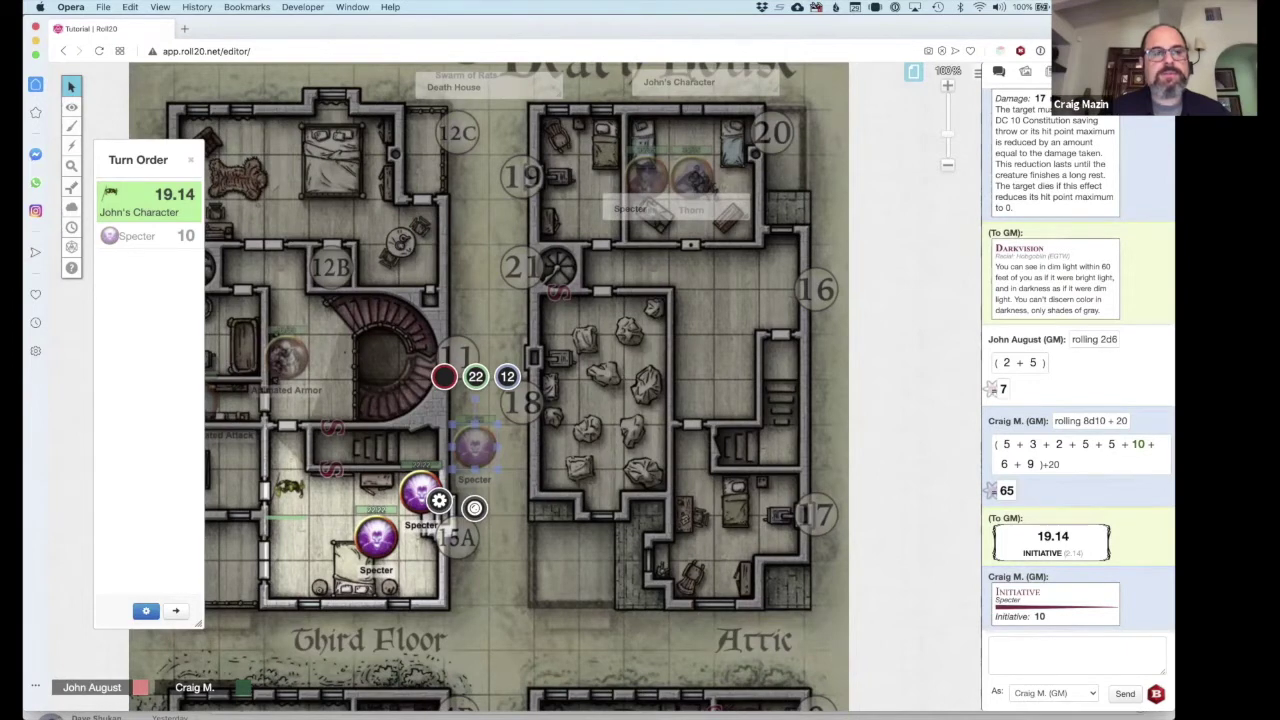
Step: Advance the turn order to the hidden Specter's turn and move its token back to the token layer for players
click(175, 610)
click(175, 611)
click(175, 611)
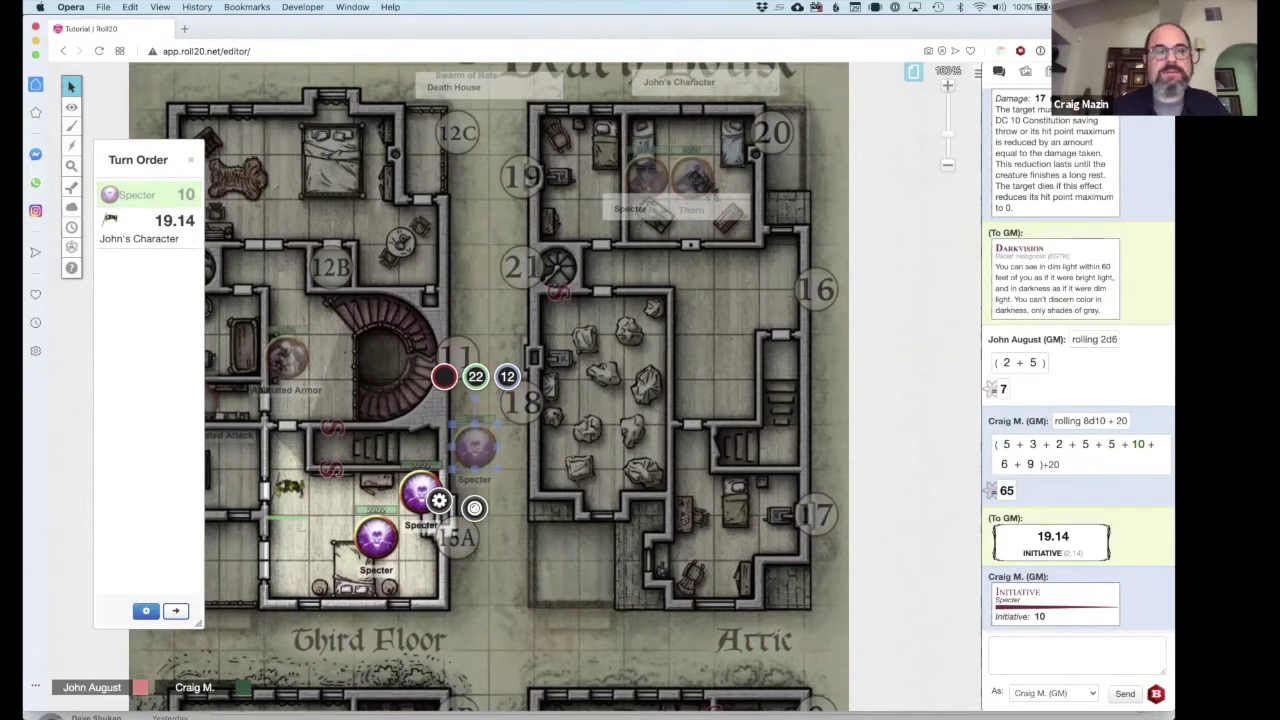
click(475, 447)
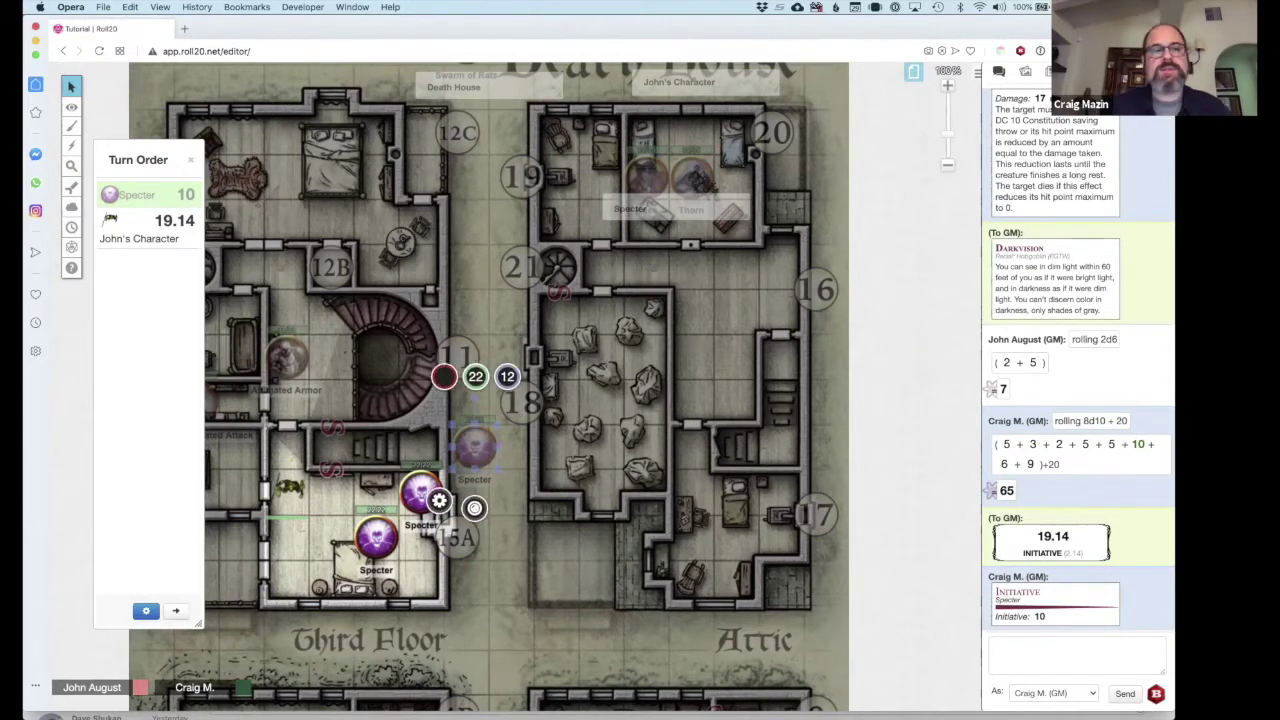
key(ctrl+shift+o)
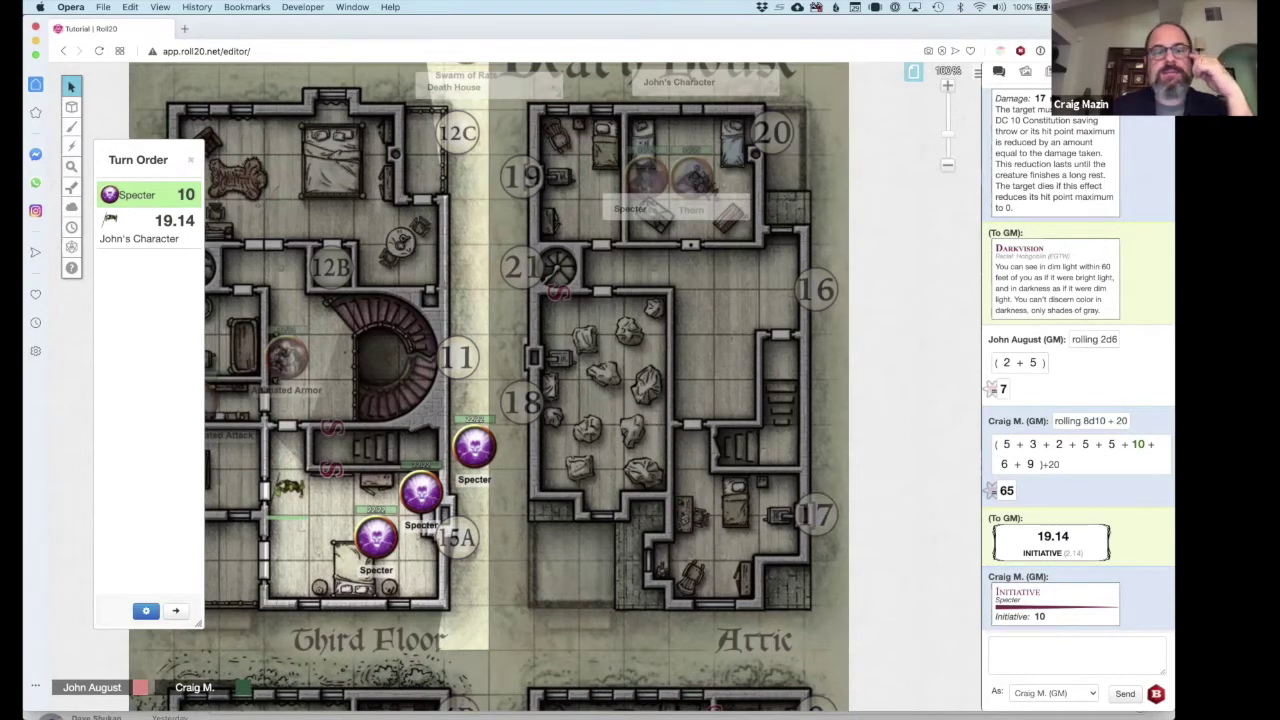
click(376, 538)
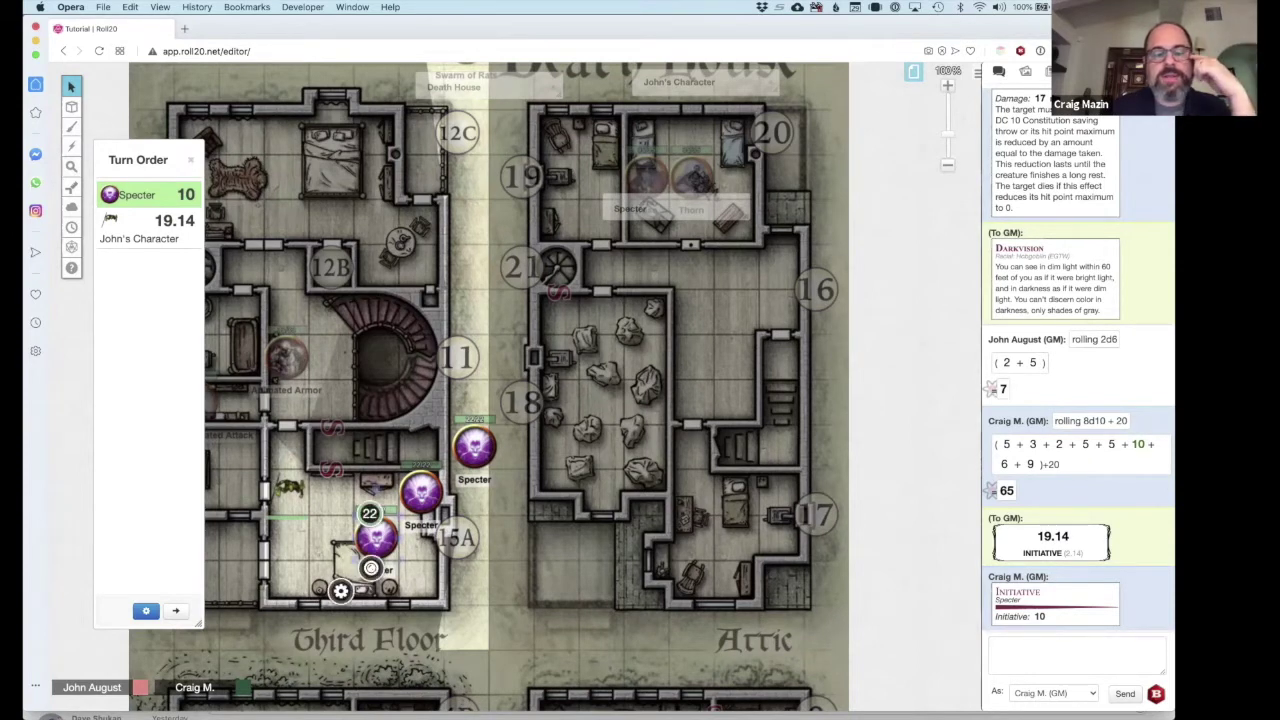
click(421, 492)
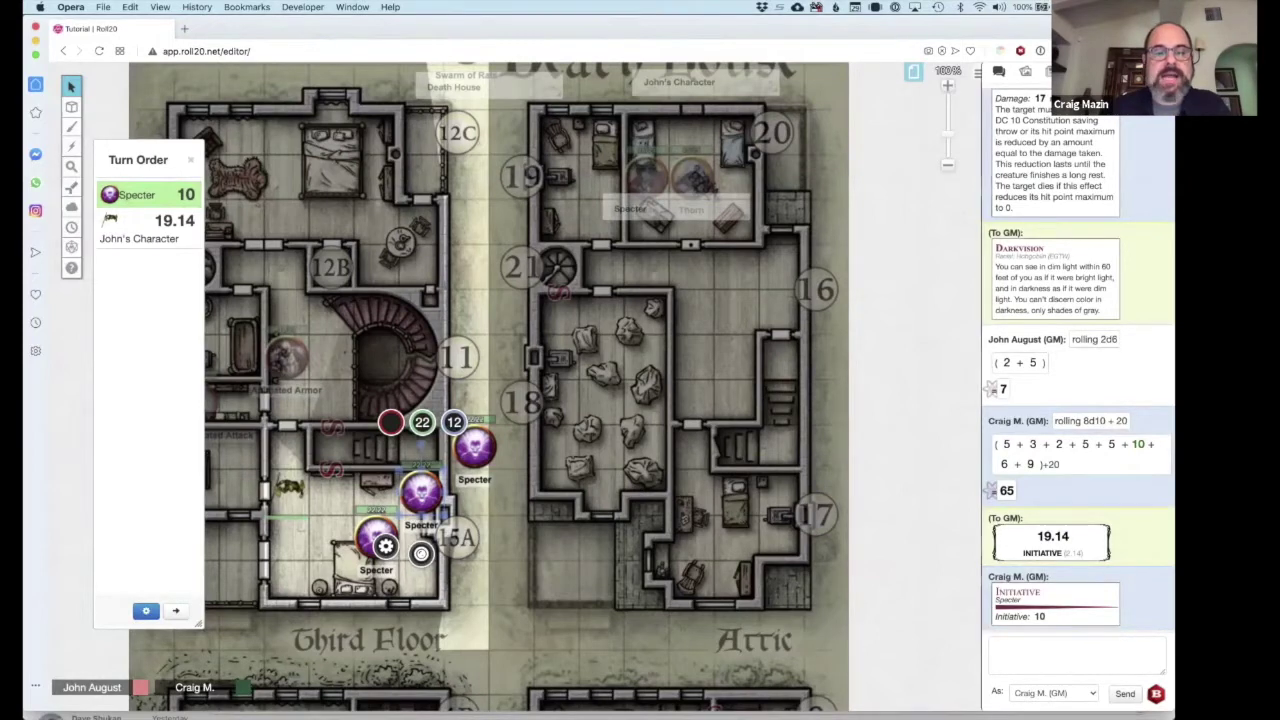
click(506, 474)
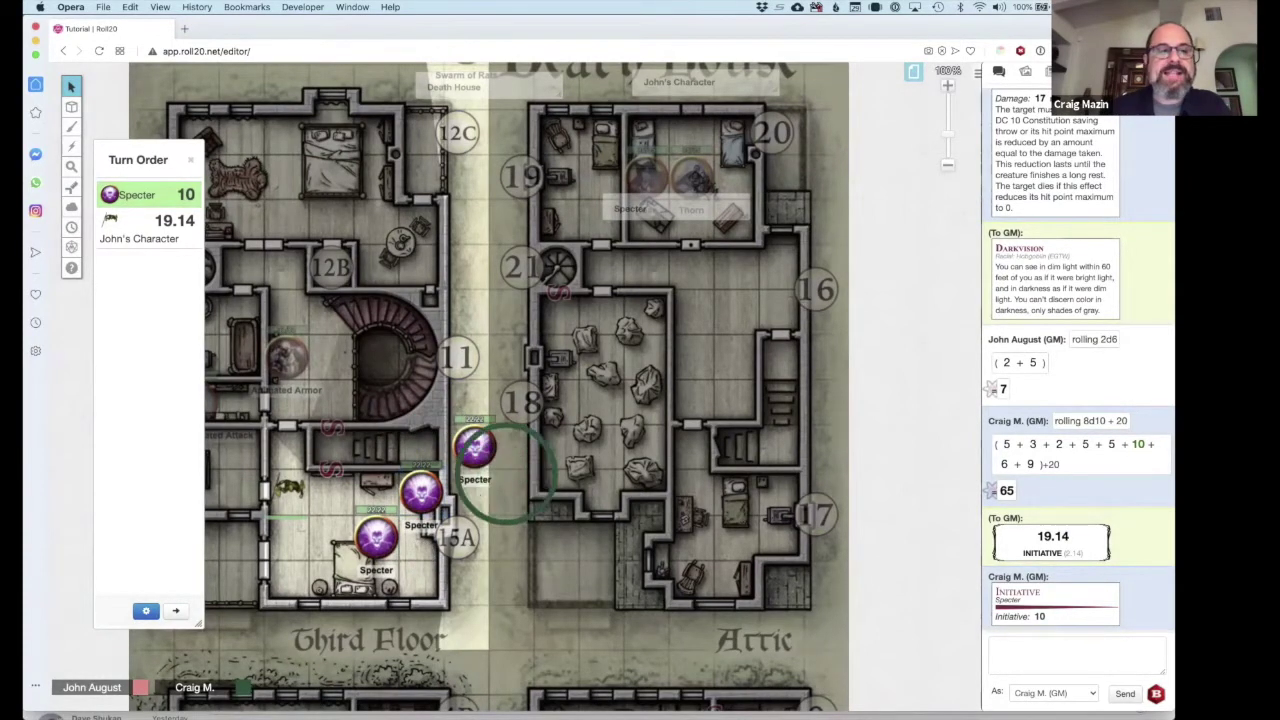
click(502, 468)
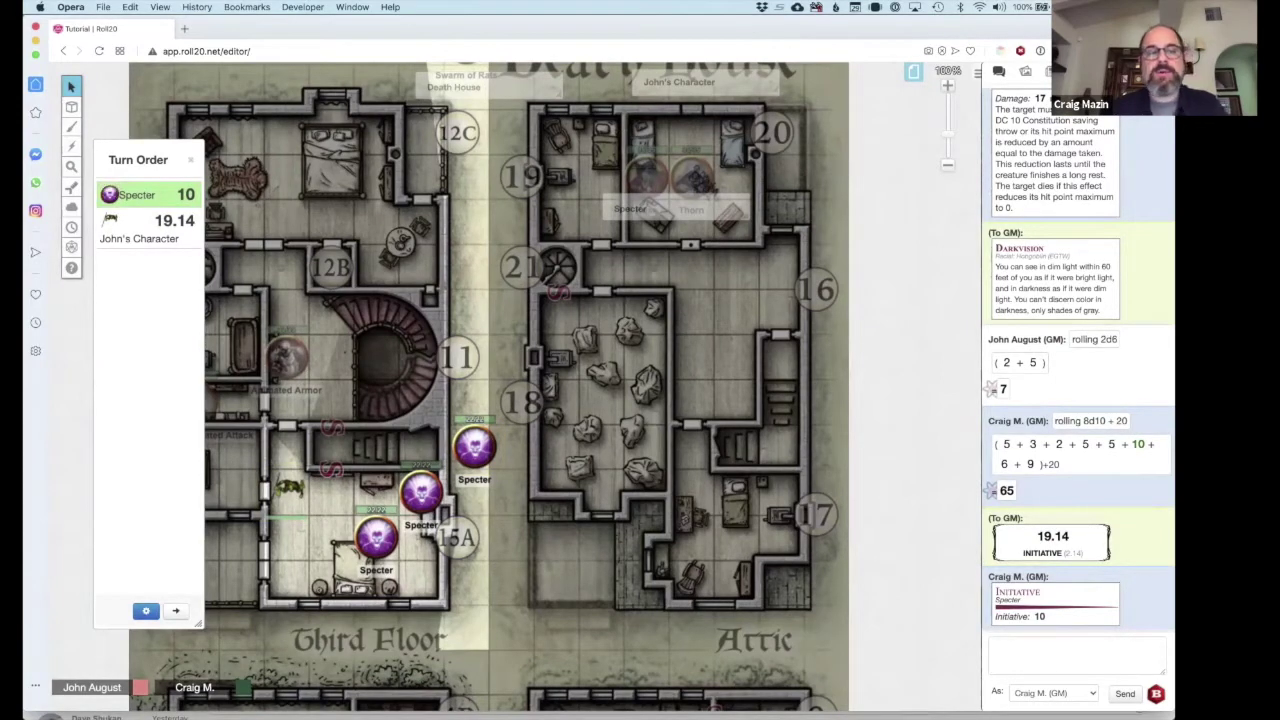
Step: Advance the turn order to the player character's turn and review the turn order settings
click(176, 611)
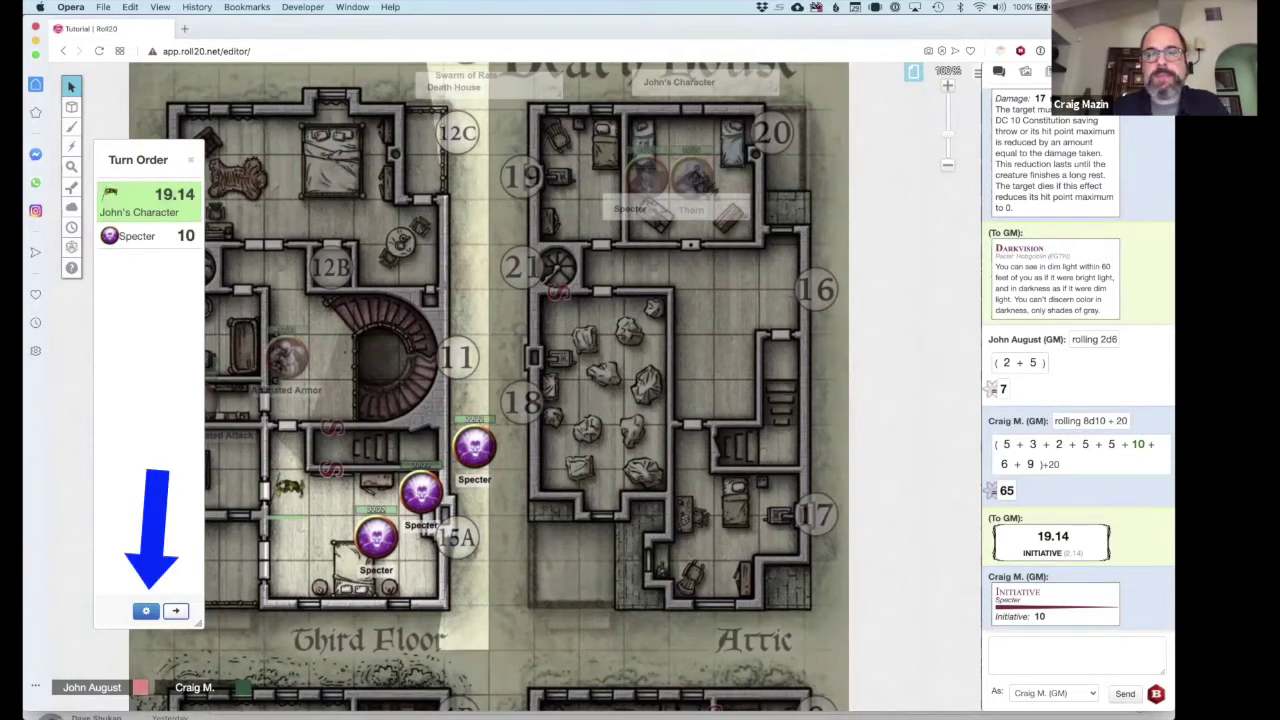
click(146, 610)
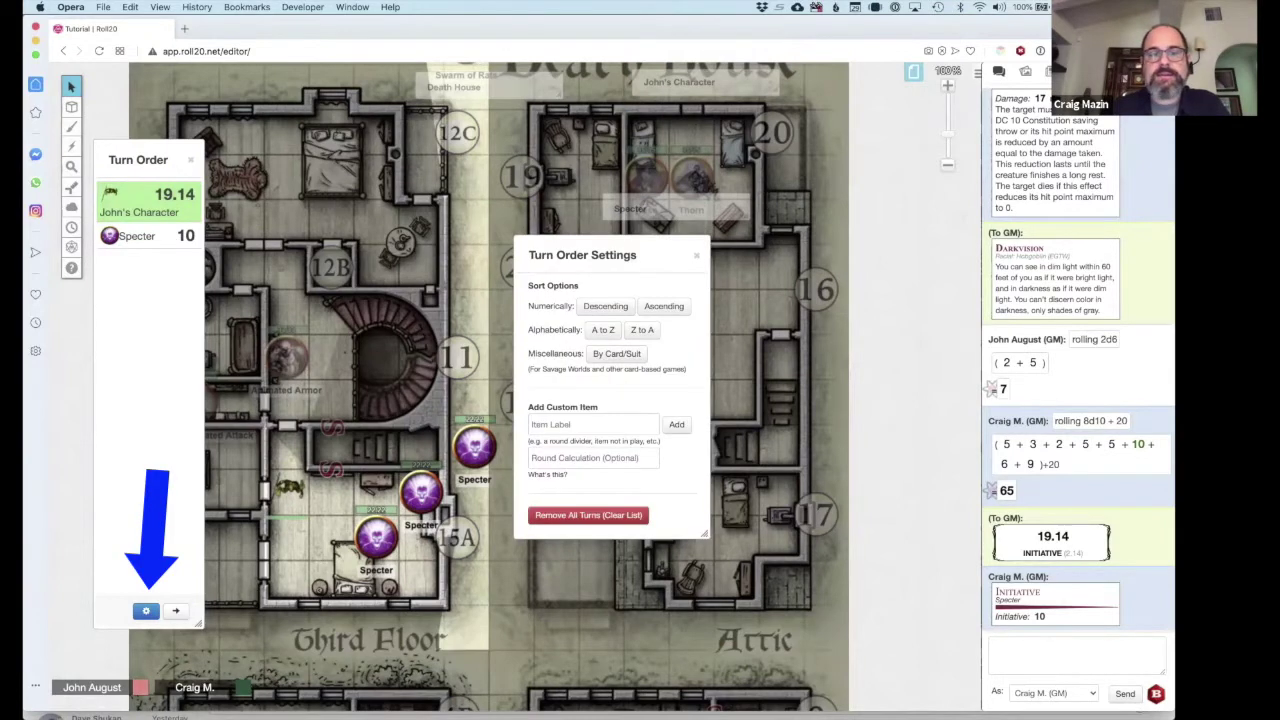
click(697, 255)
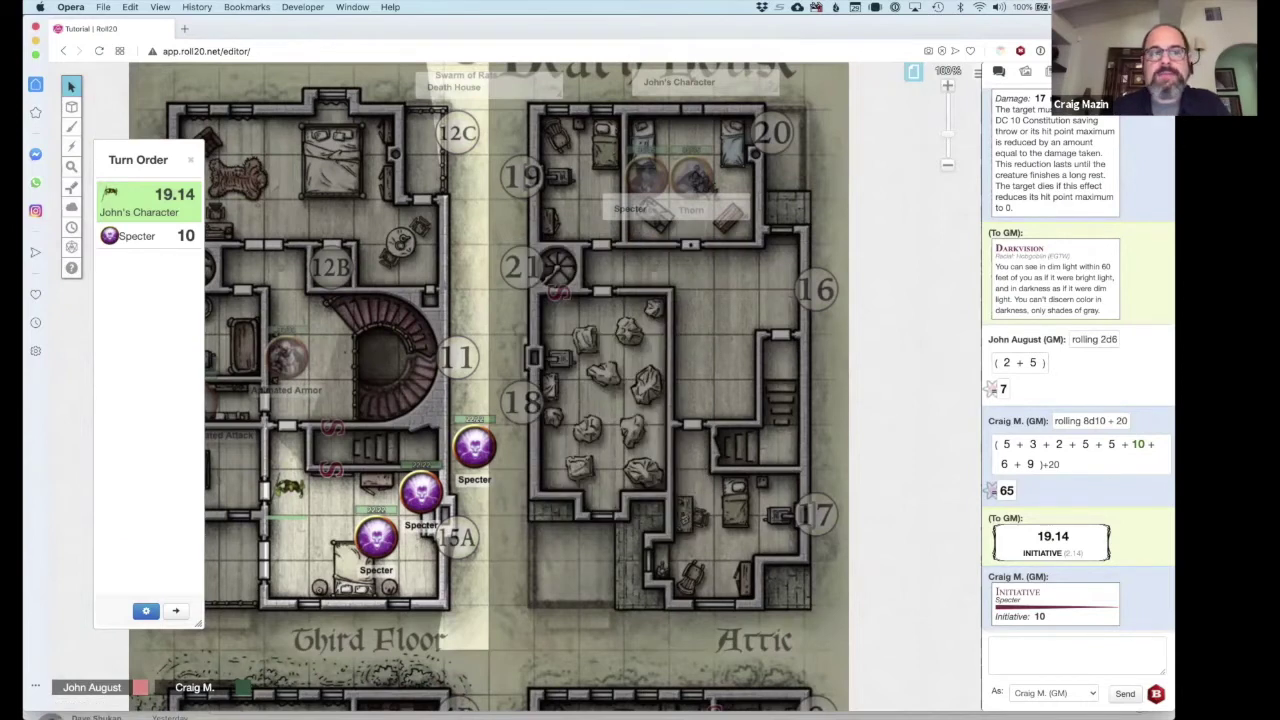
Step: Add a custom item labelled Haste to the turn order with a round calculation of -1
click(146, 611)
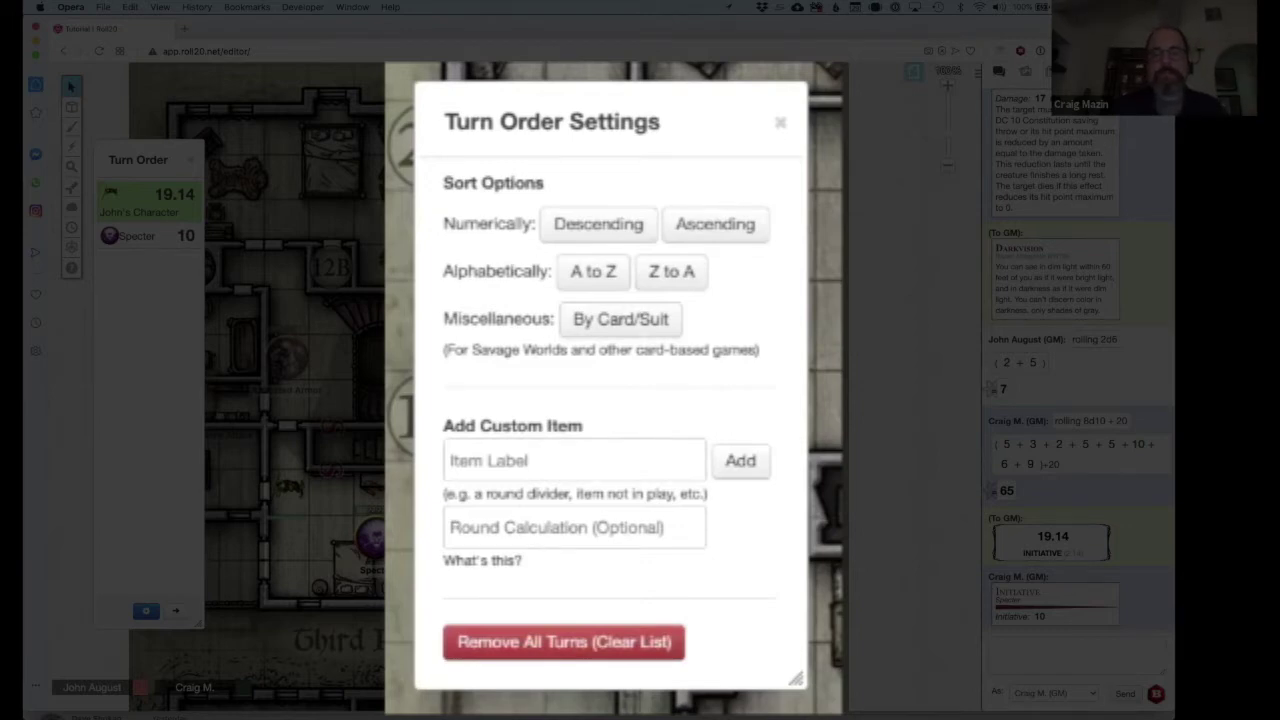
click(574, 461)
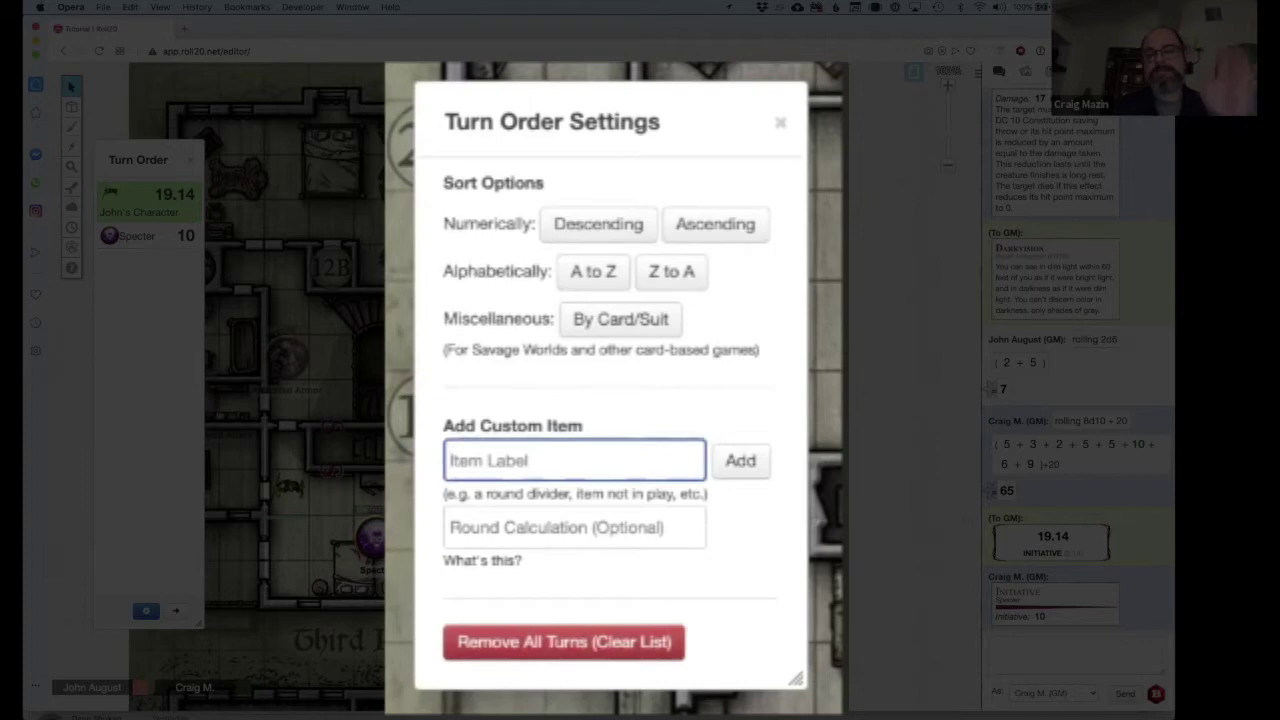
text(Ha)
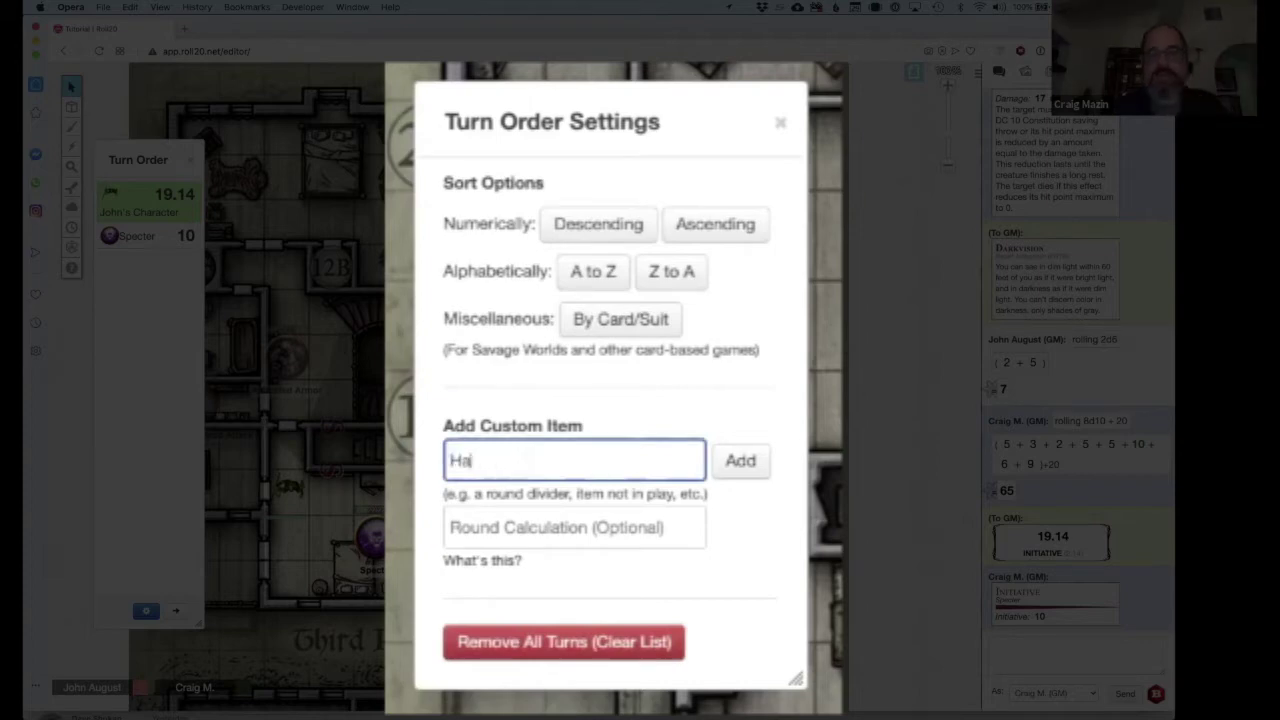
text(ste)
click(574, 528)
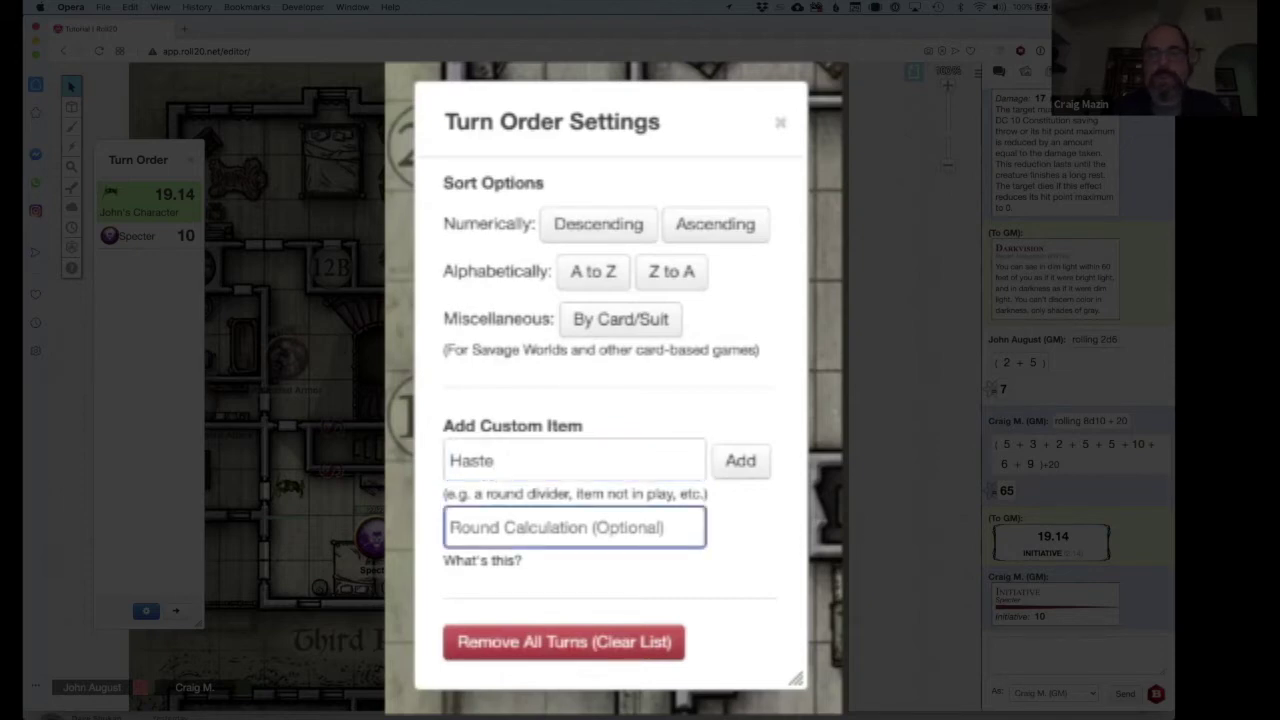
text(-1)
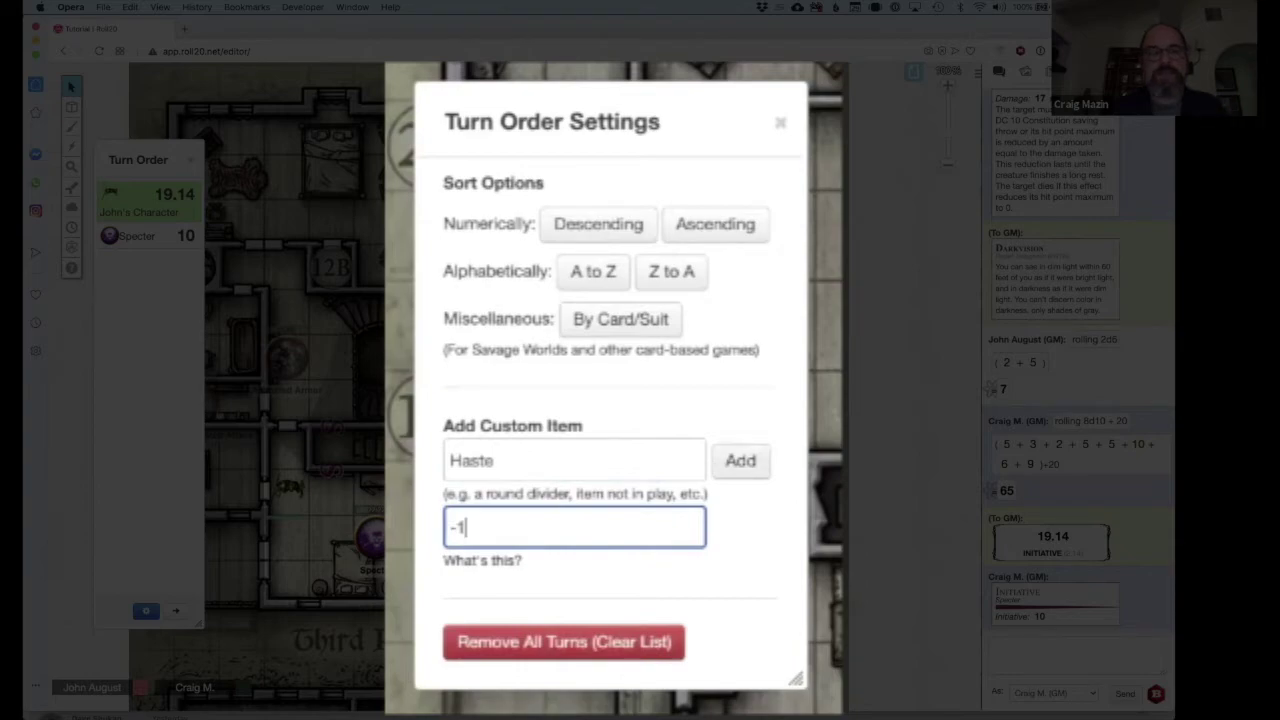
click(740, 461)
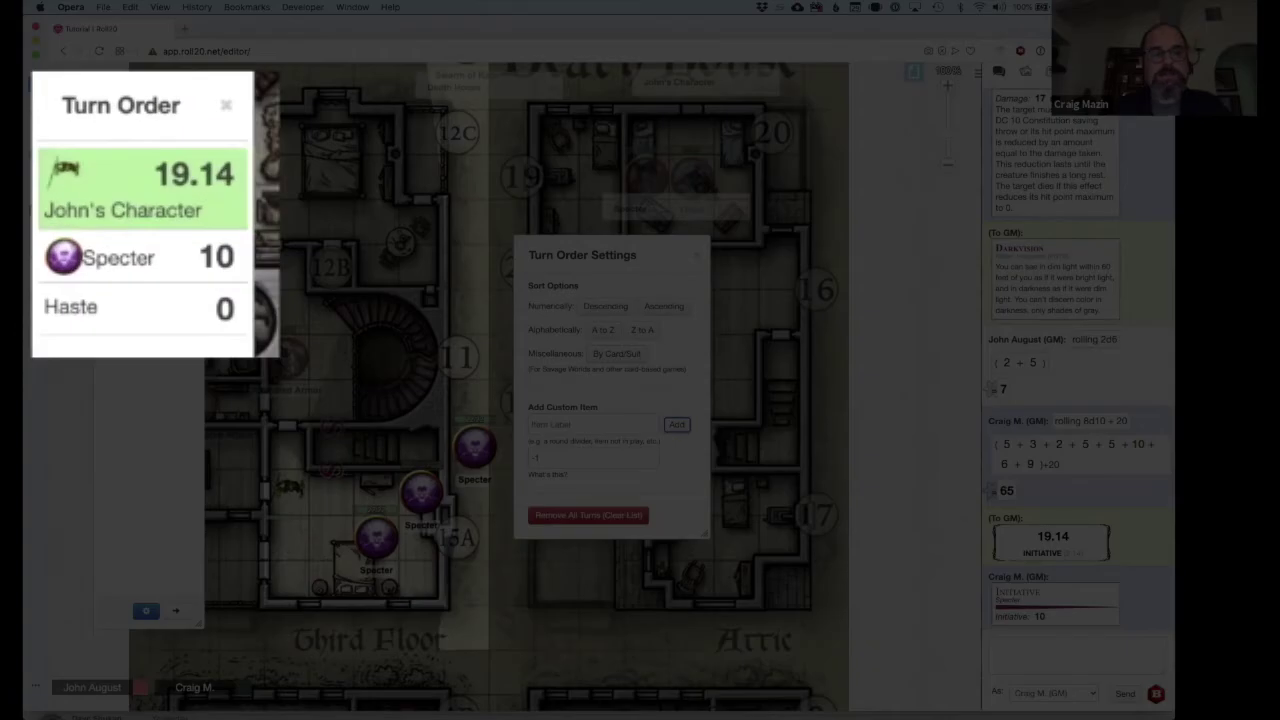
Step: Set the Haste item's counter to 10, advance the turn order to the Specter's turn and close the turn order settings
click(222, 309)
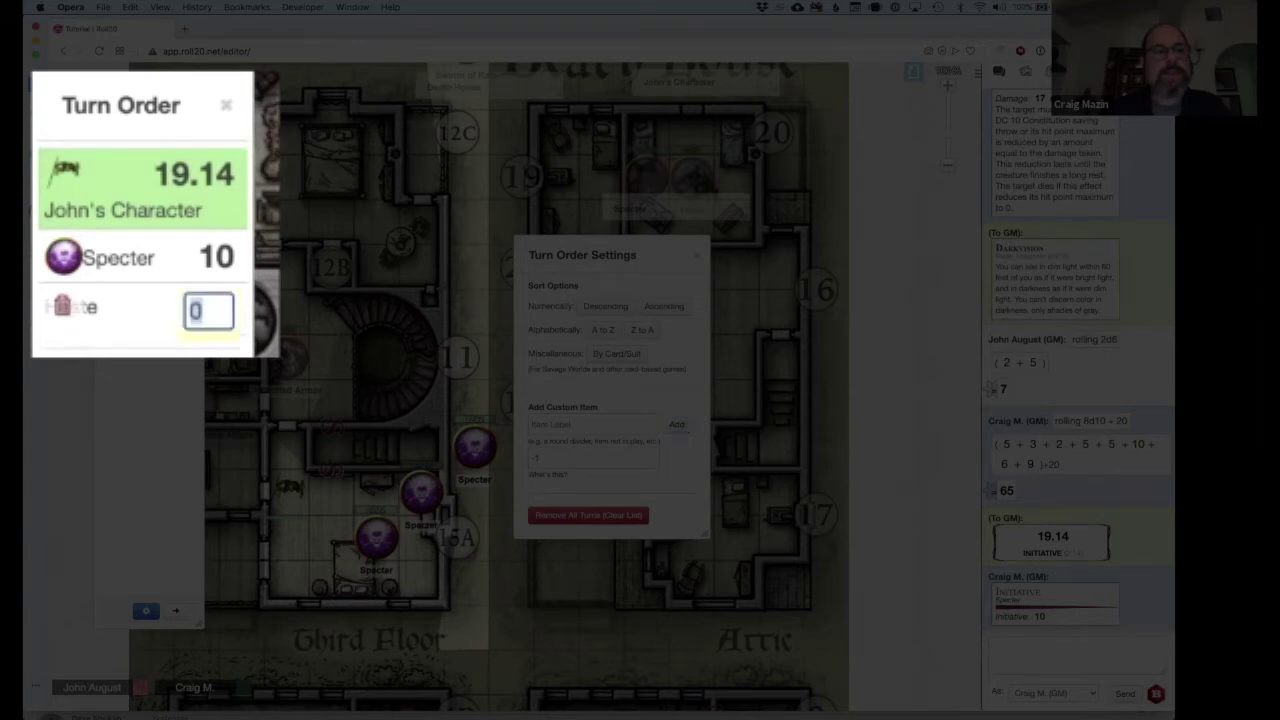
text(10)
key(Return)
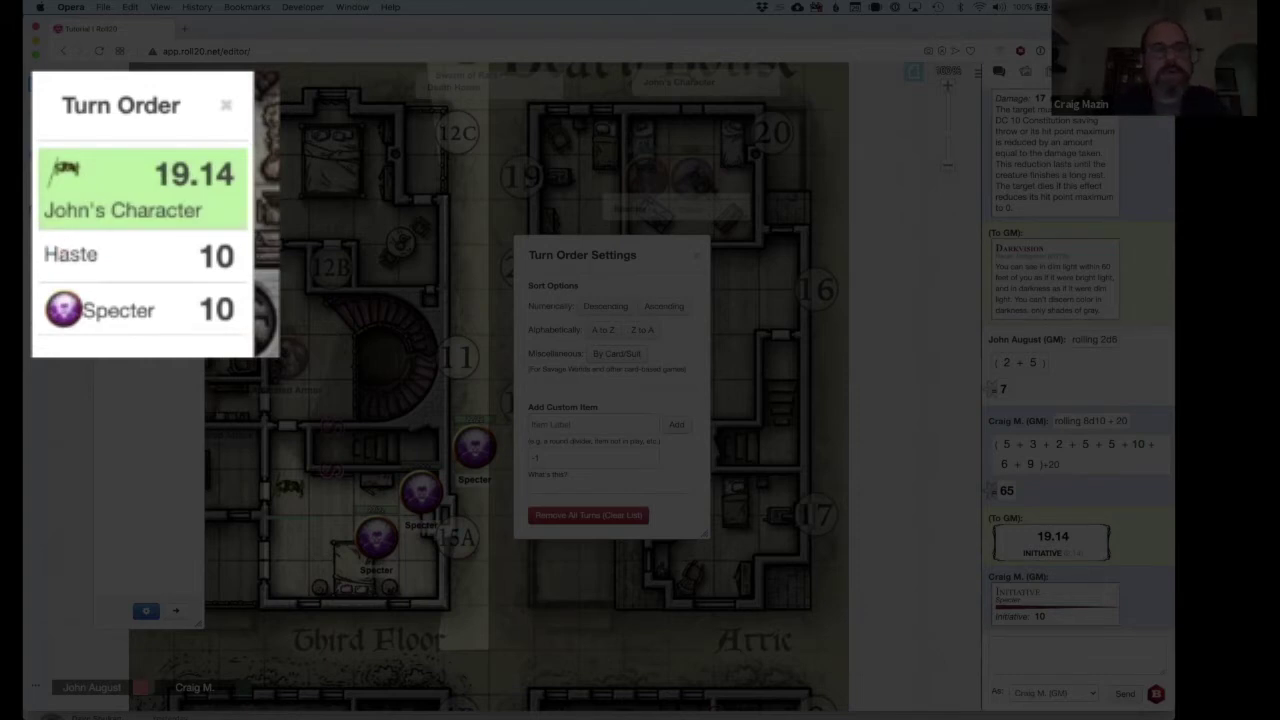
click(176, 611)
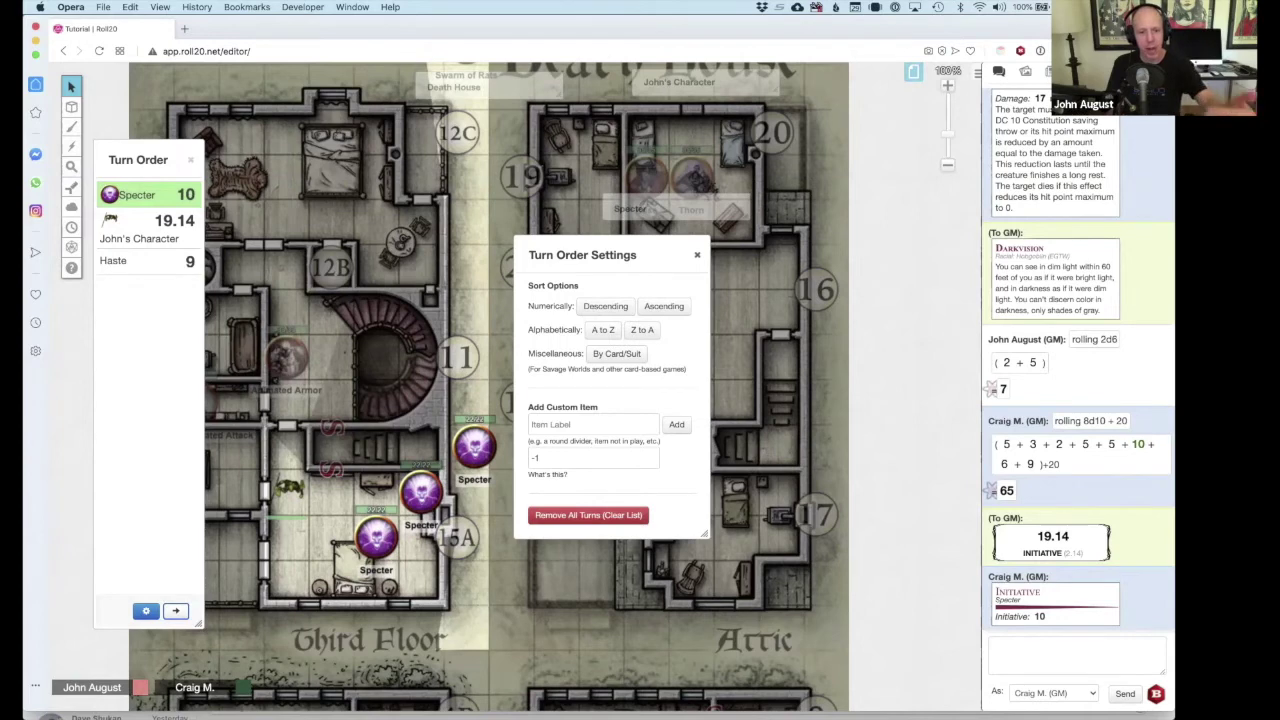
key(Escape)
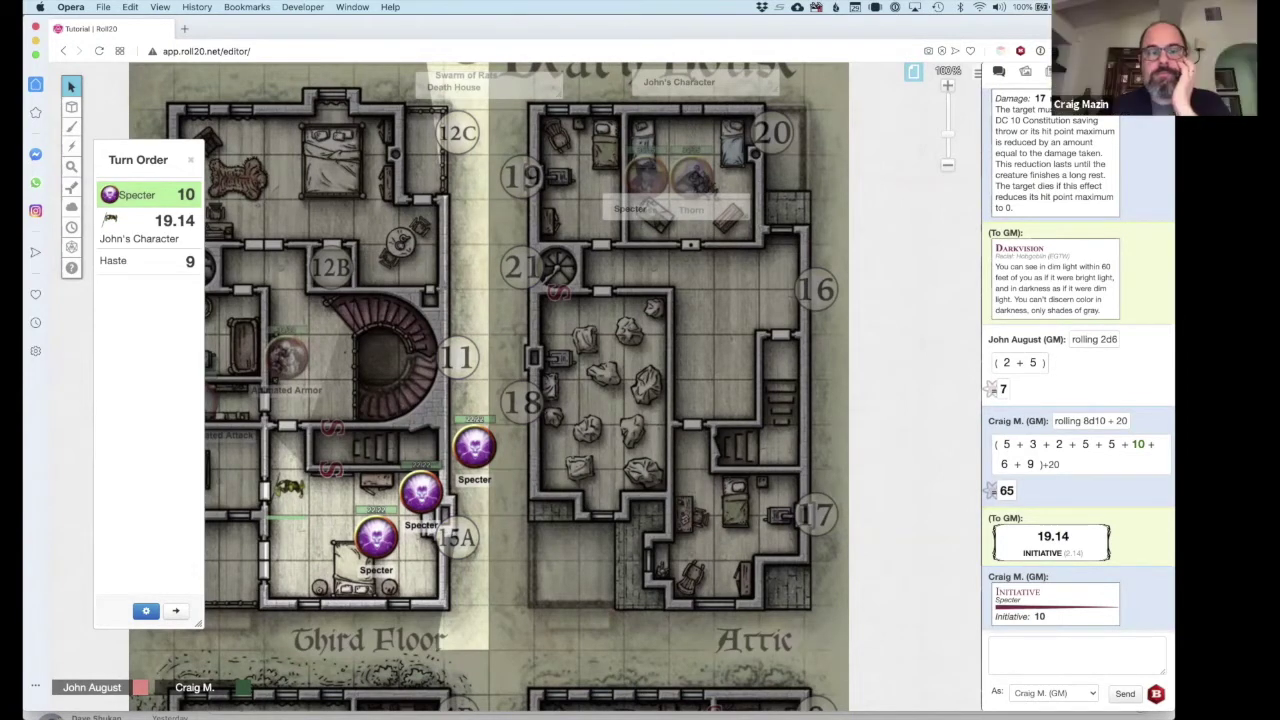
Step: Examine the bar bubbles of the player character's token and the middle Specter token, leaving both deselected
click(290, 487)
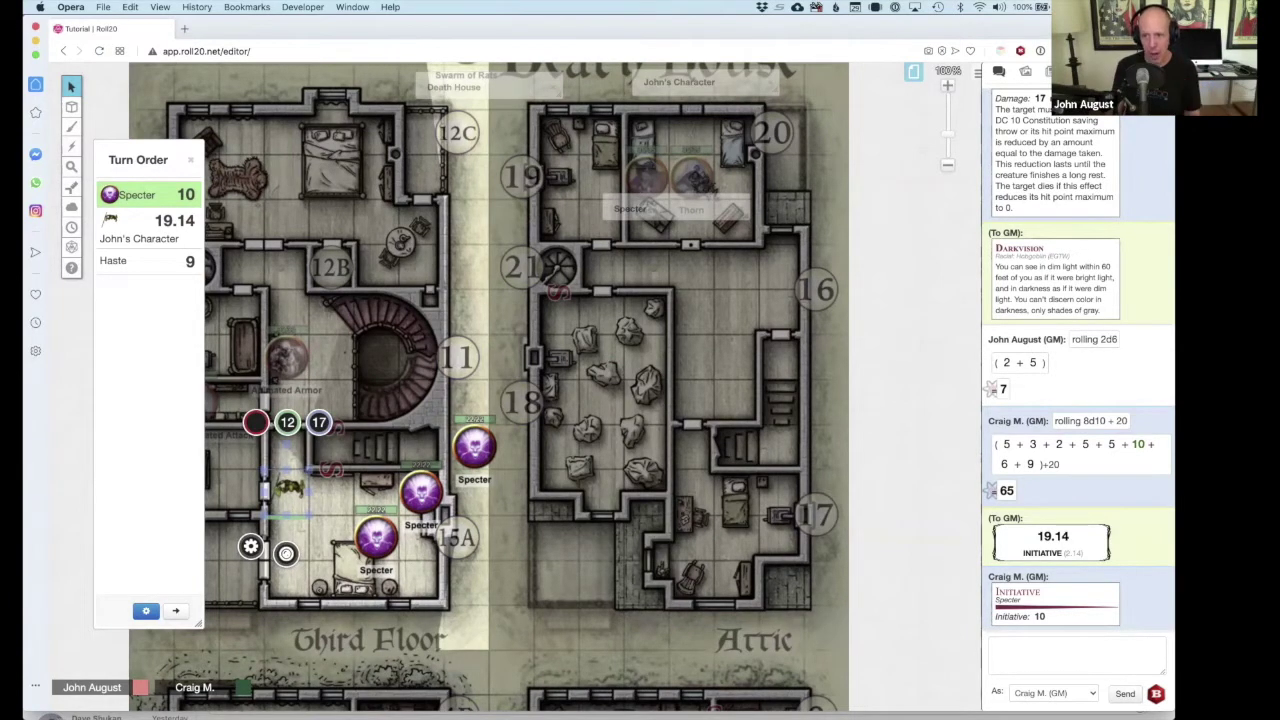
click(290, 487)
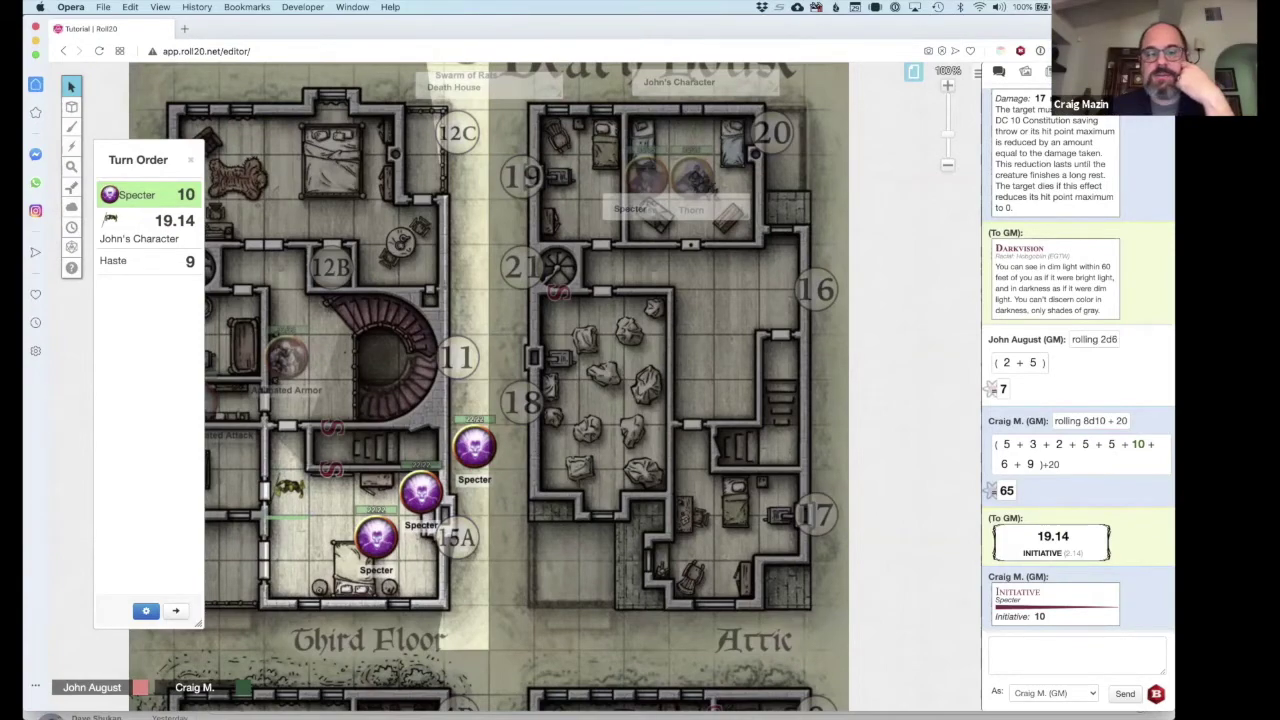
click(421, 492)
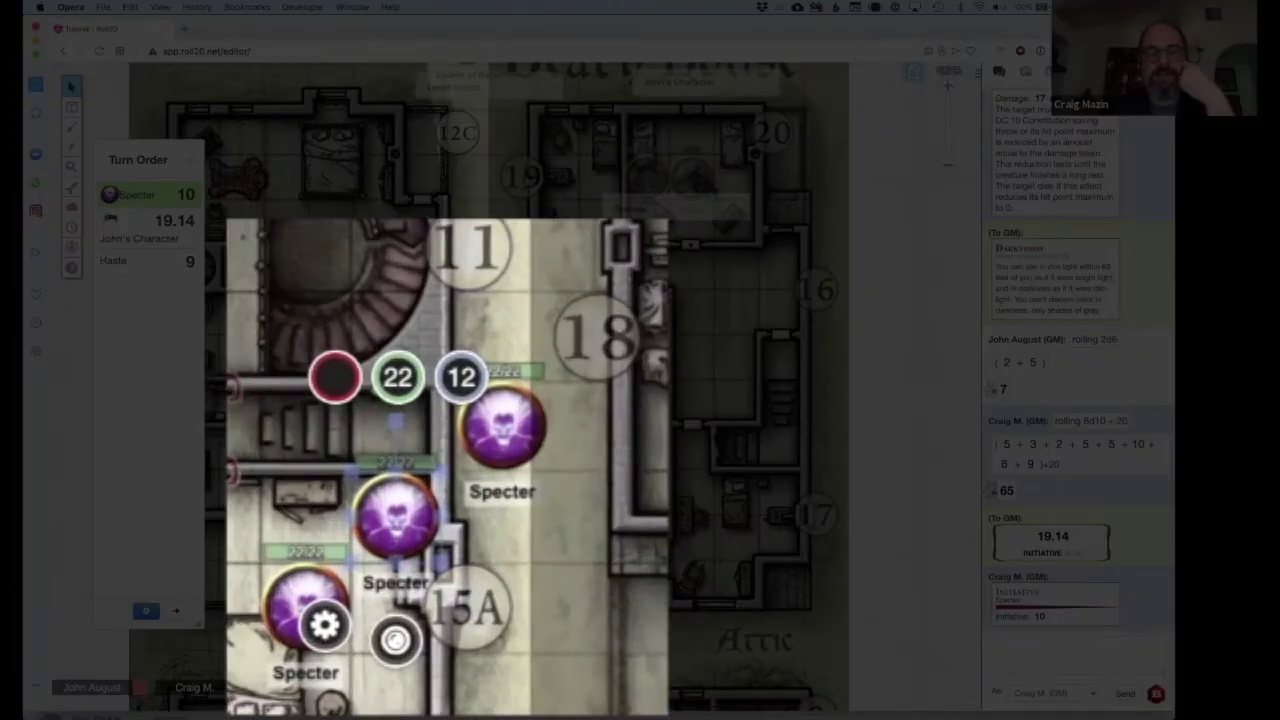
key(Escape)
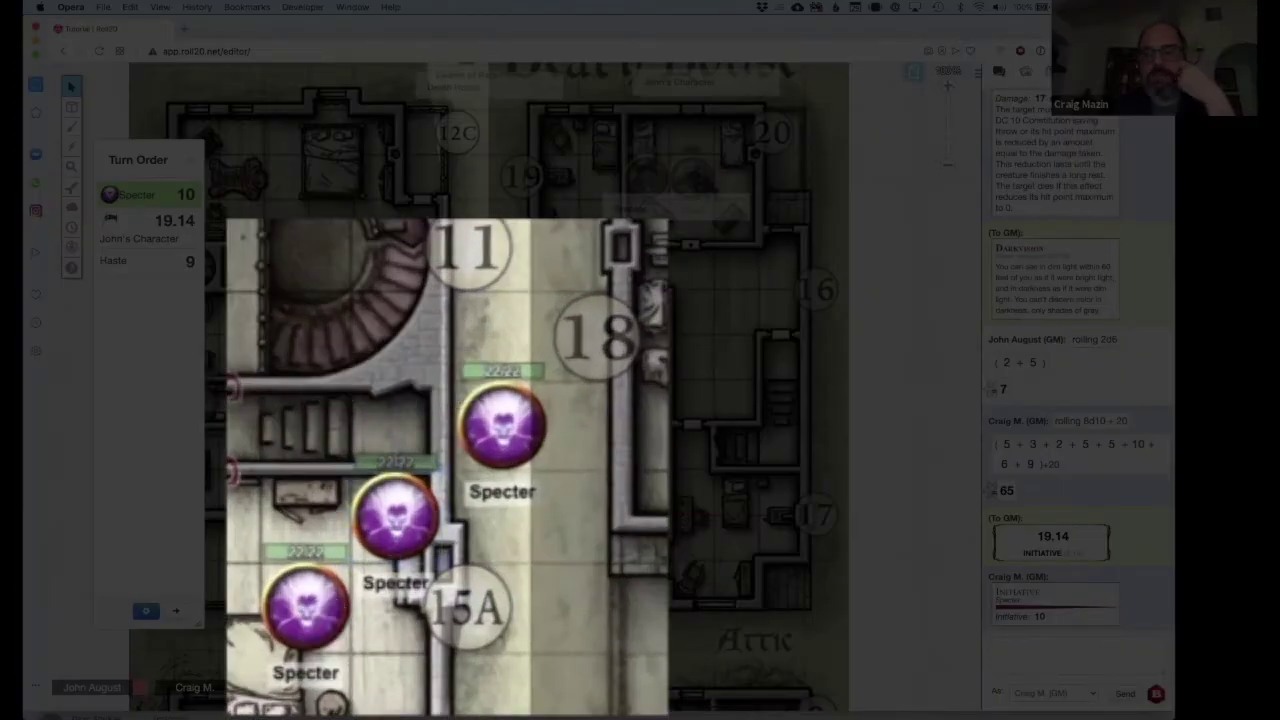
Step: Subtract 6 hit points from the middle Specter token's green bar by entering -6
click(396, 516)
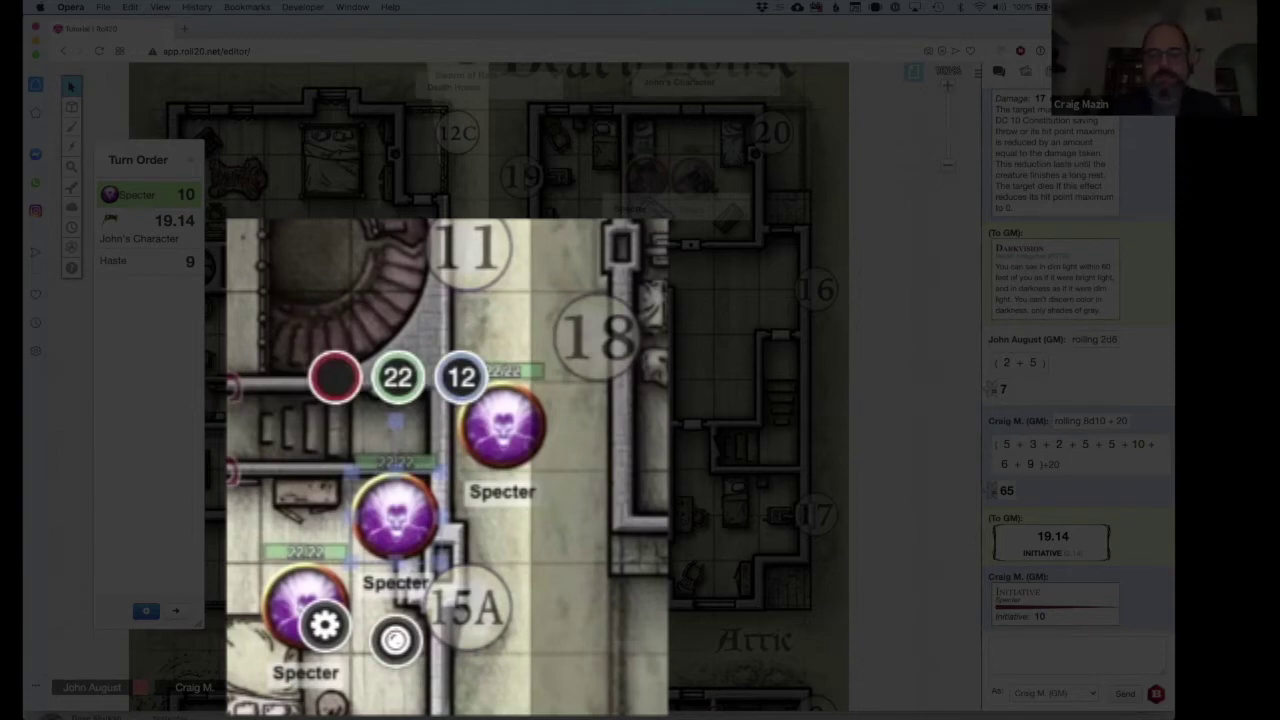
click(398, 377)
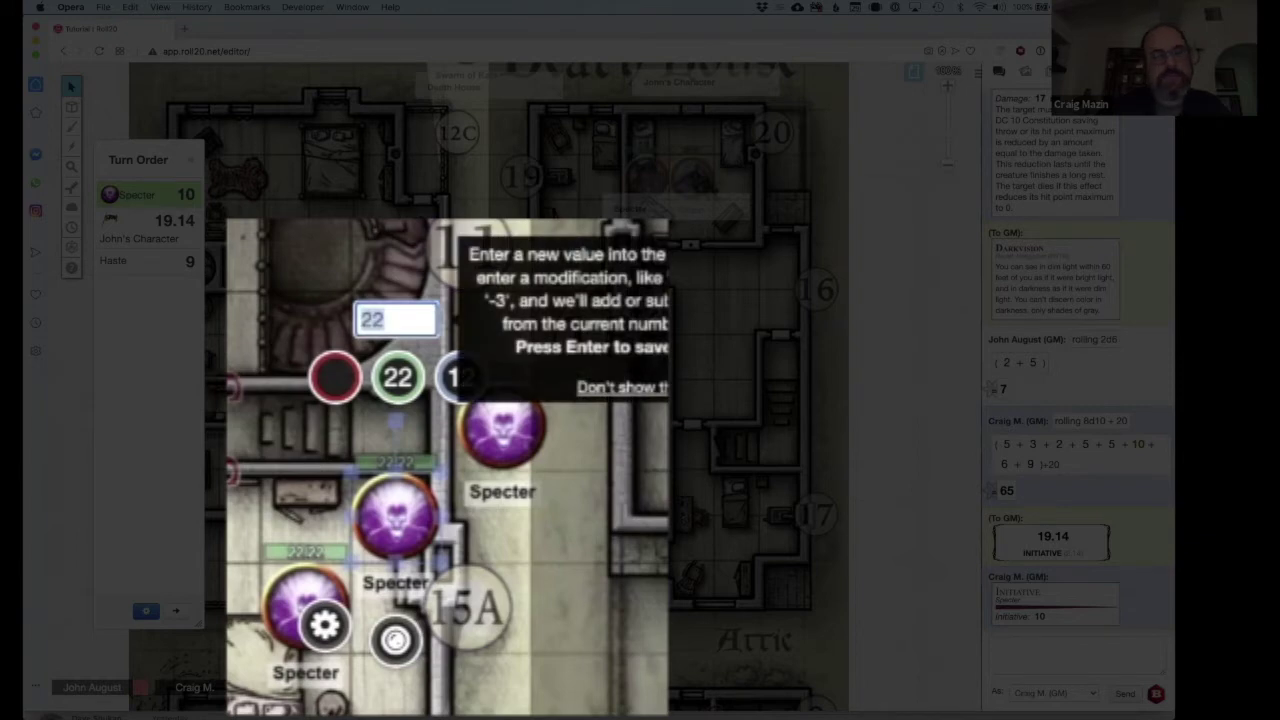
text(-6)
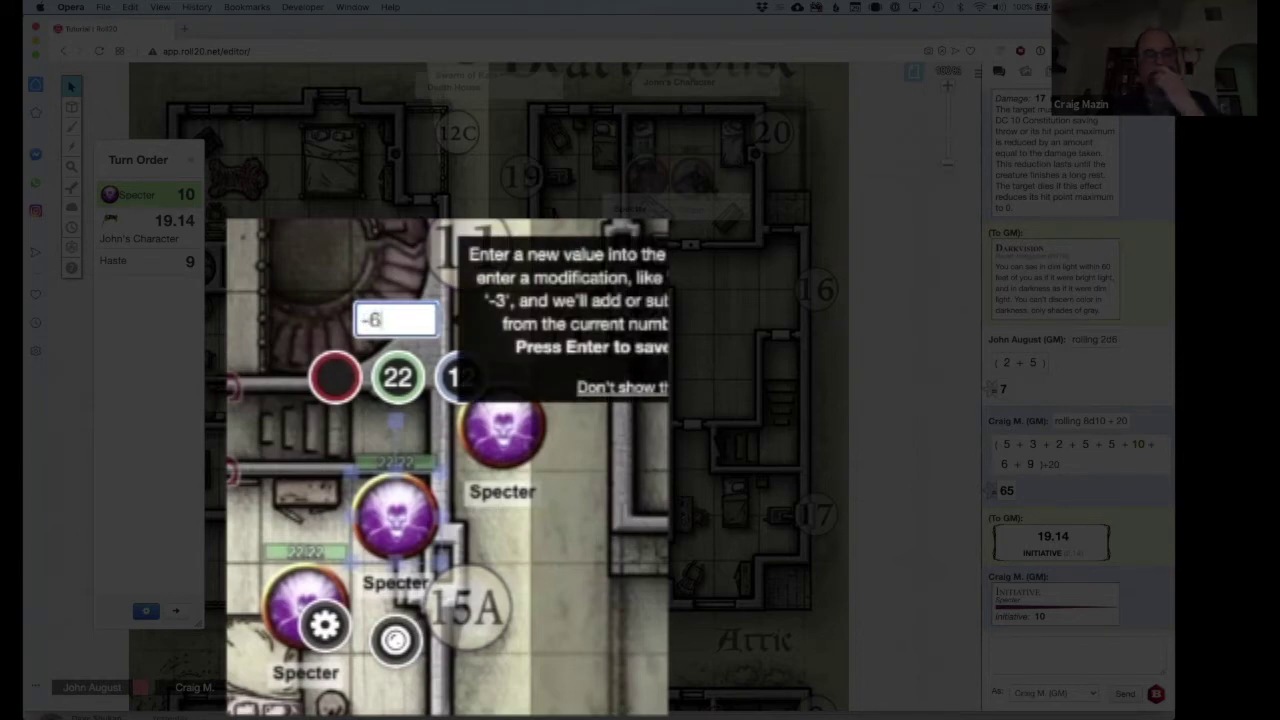
key(Return)
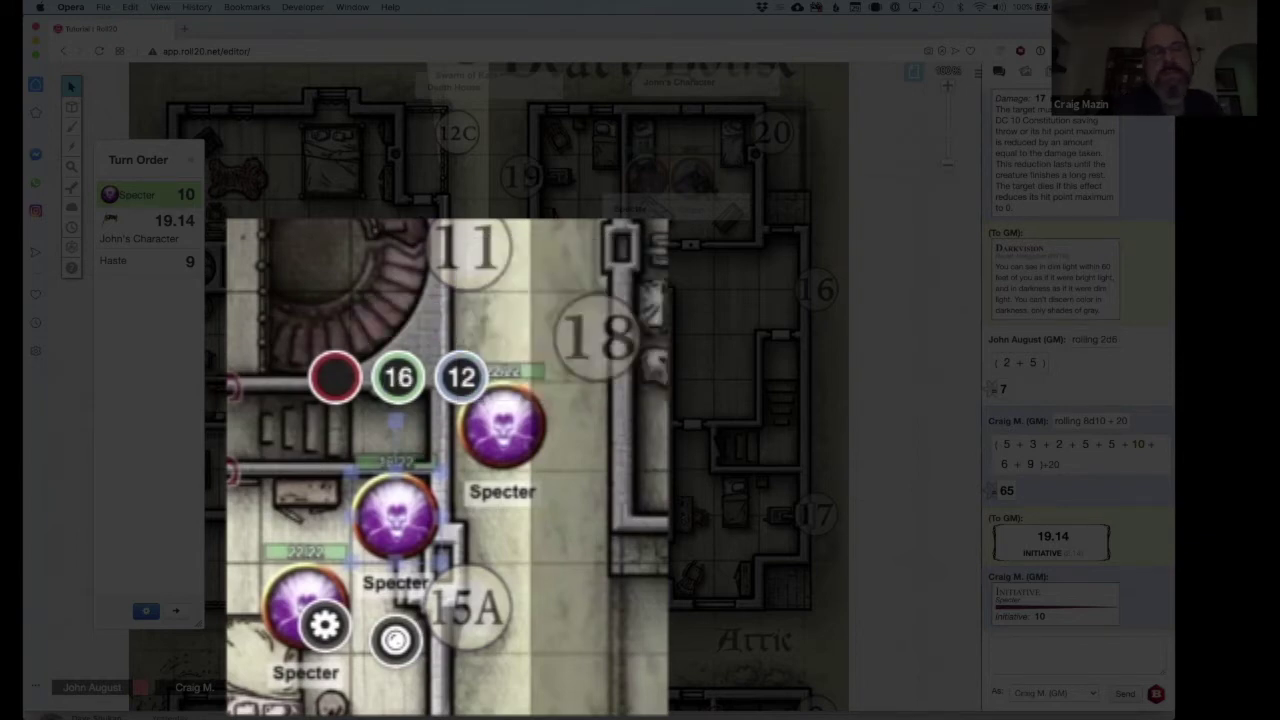
key(Escape)
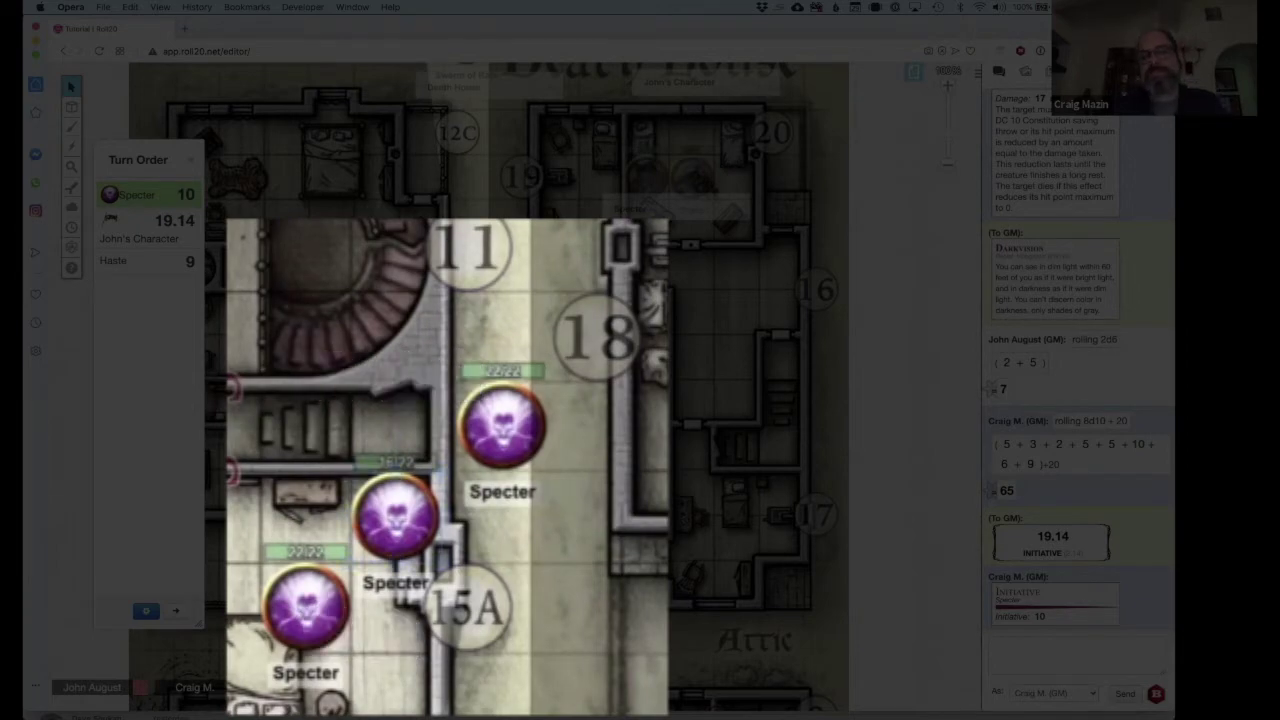
Step: Review the middle Specter token's bar settings and its advanced player permissions, and save the token settings
click(396, 517)
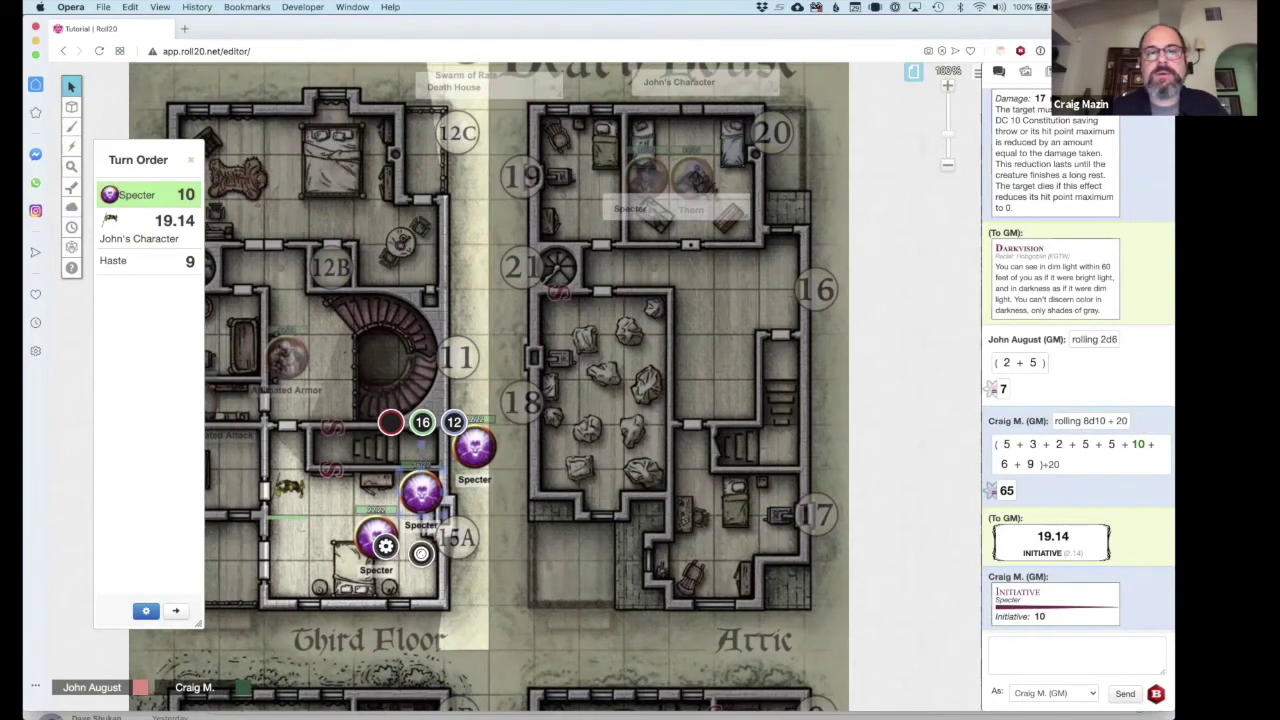
click(385, 545)
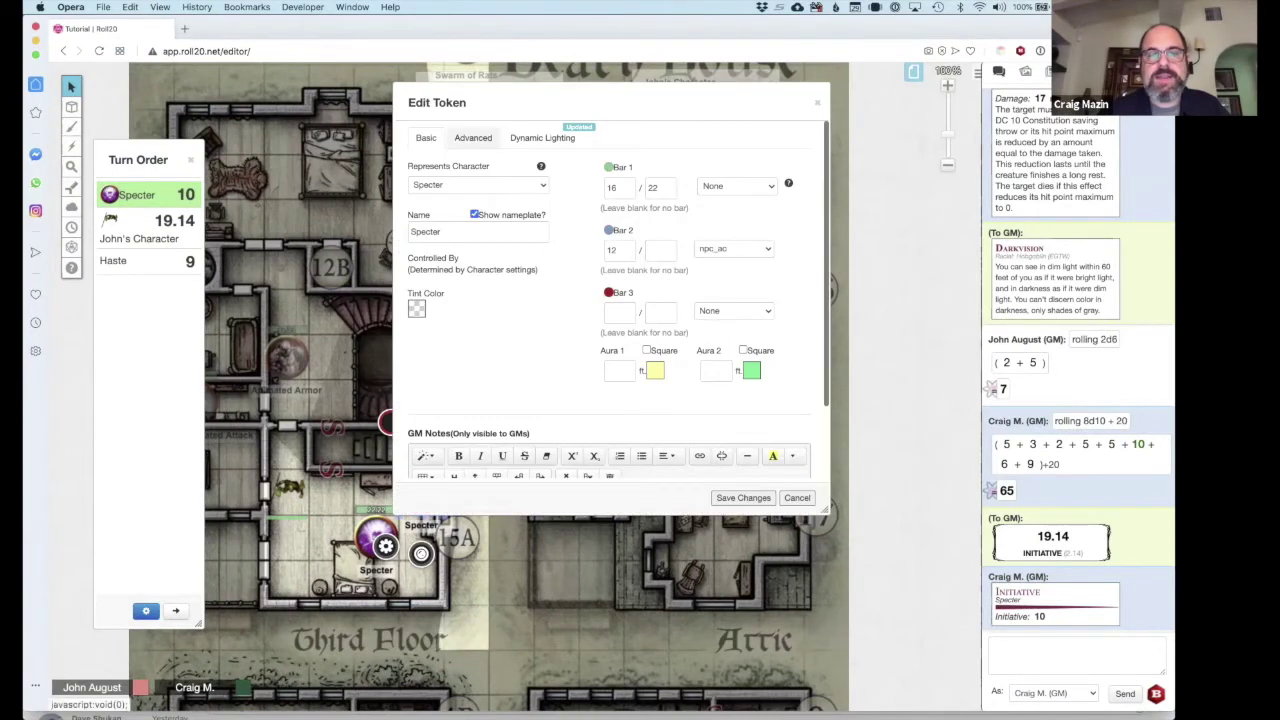
click(473, 138)
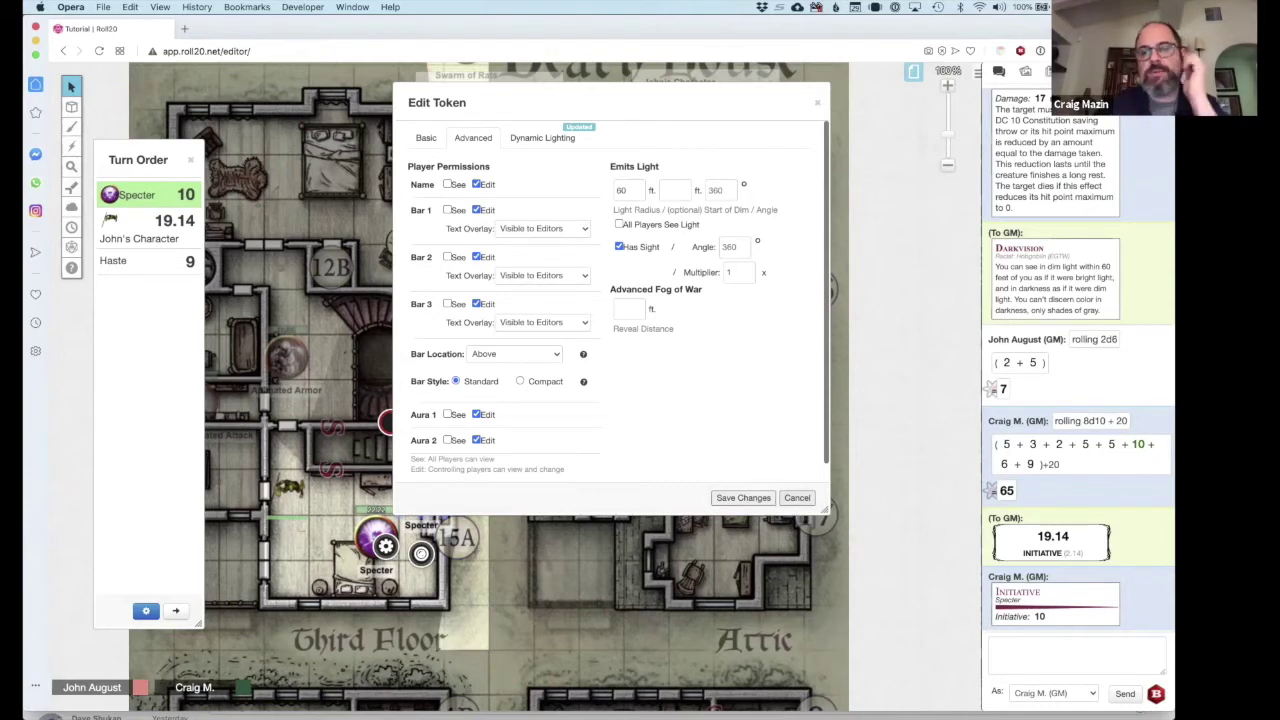
click(743, 498)
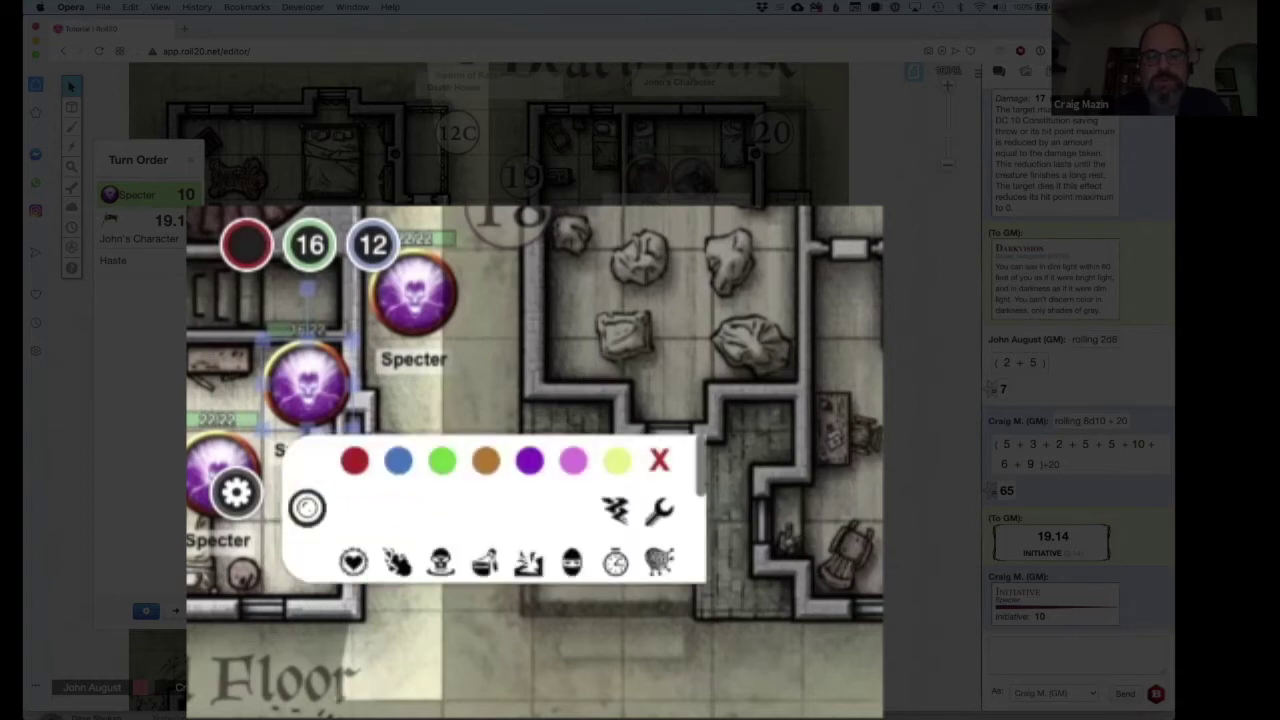
Step: Browse the status markers for the middle Specter token and apply the net marker to it
scroll(495, 510, down, 5)
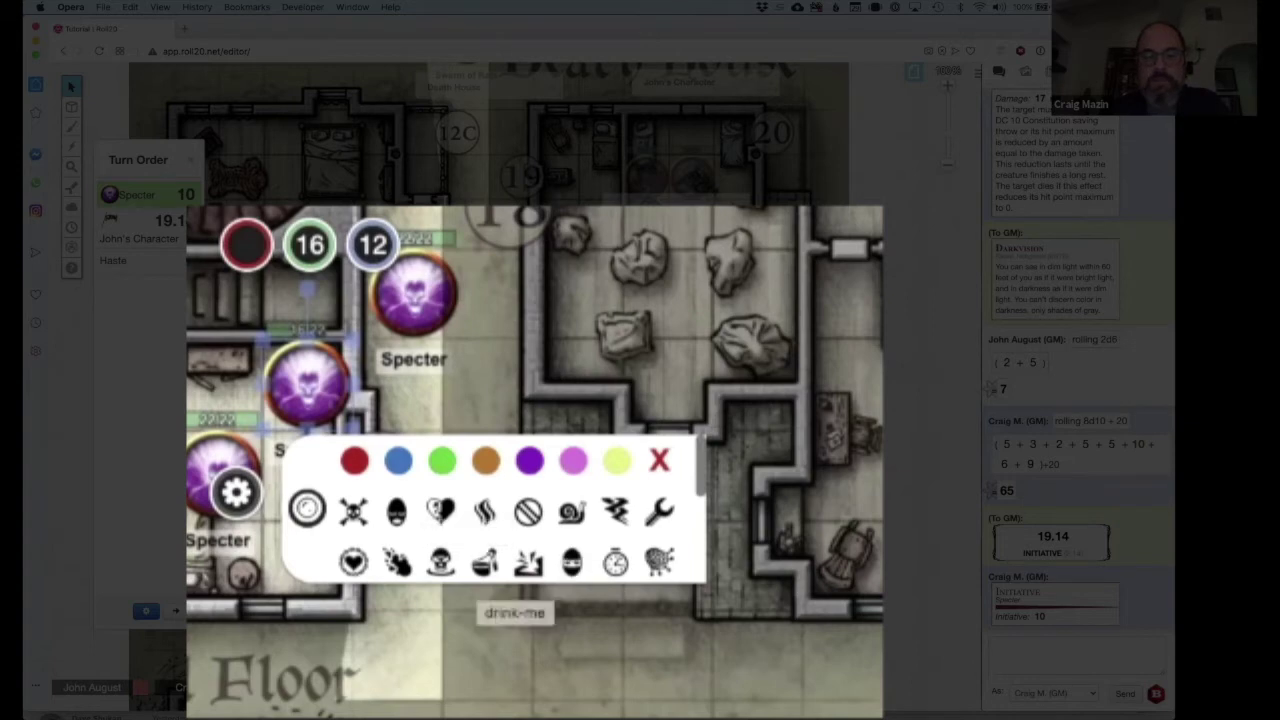
scroll(490, 540, down, 1)
scroll(490, 540, down, 1)
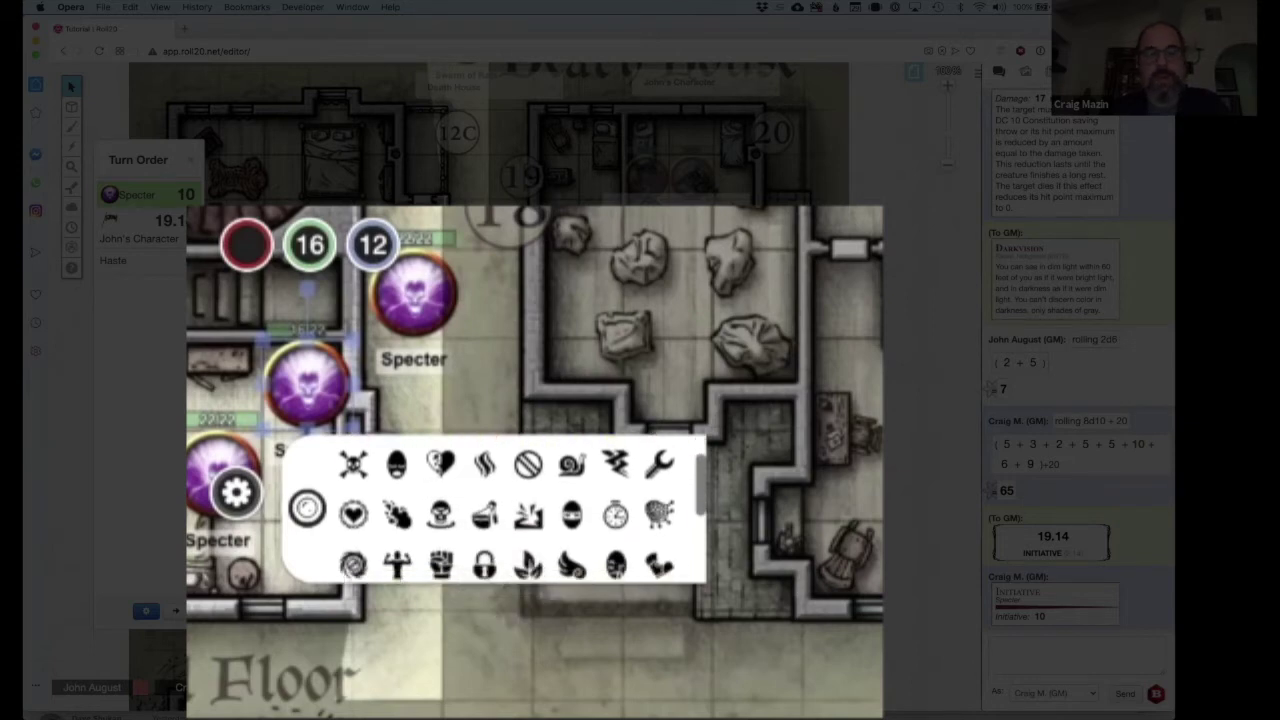
scroll(490, 540, down, 1)
click(659, 494)
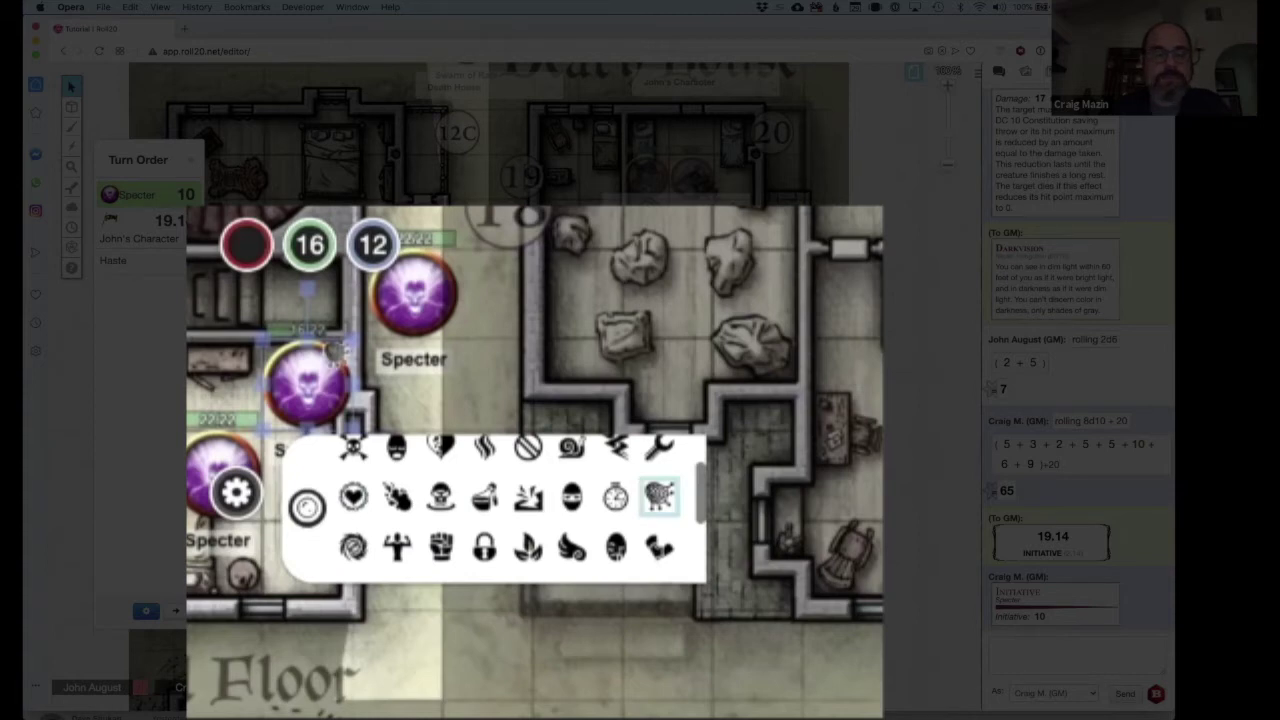
key(Escape)
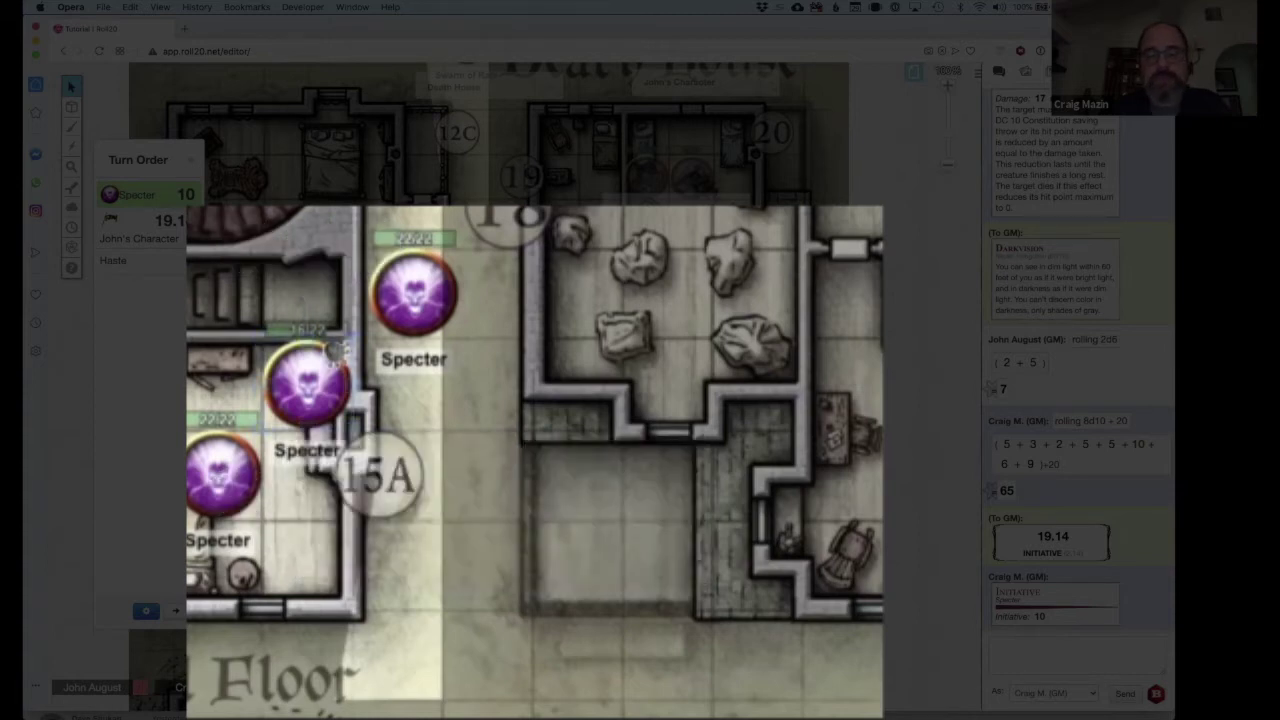
Step: Add the radioactive status marker to the middle Specter token alongside the net marker
click(337, 351)
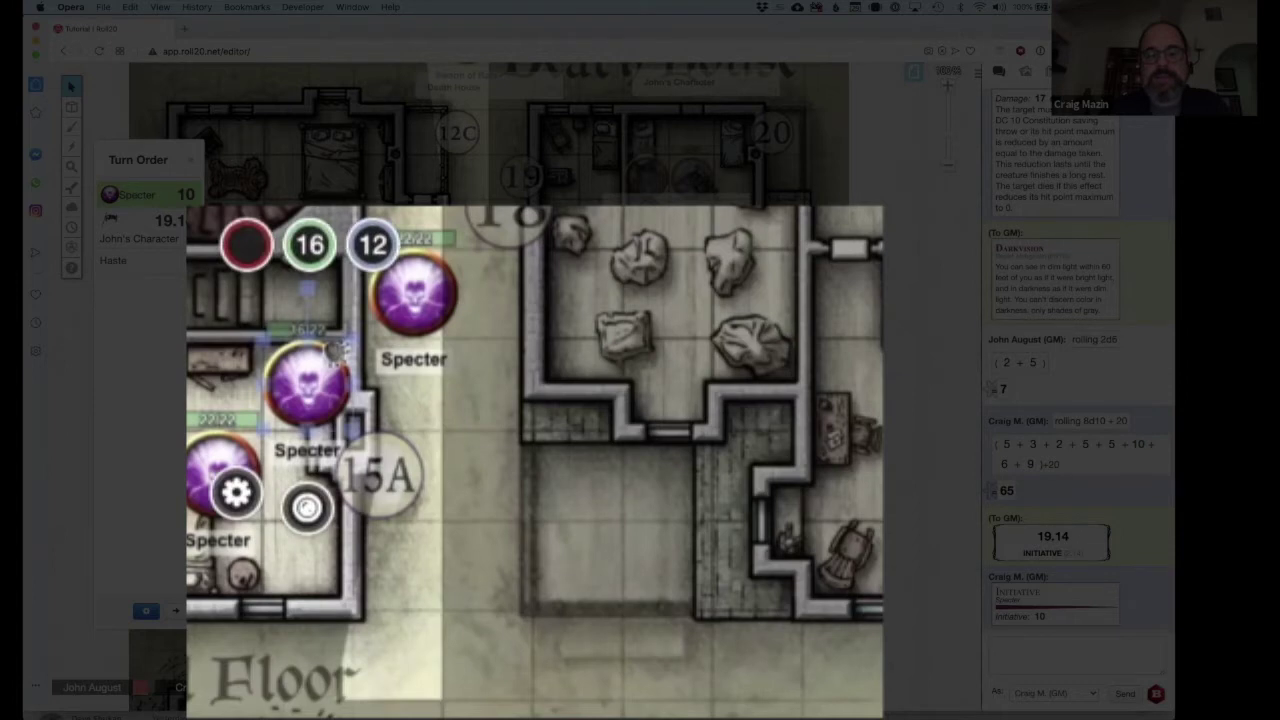
click(307, 507)
scroll(660, 500, down, 3)
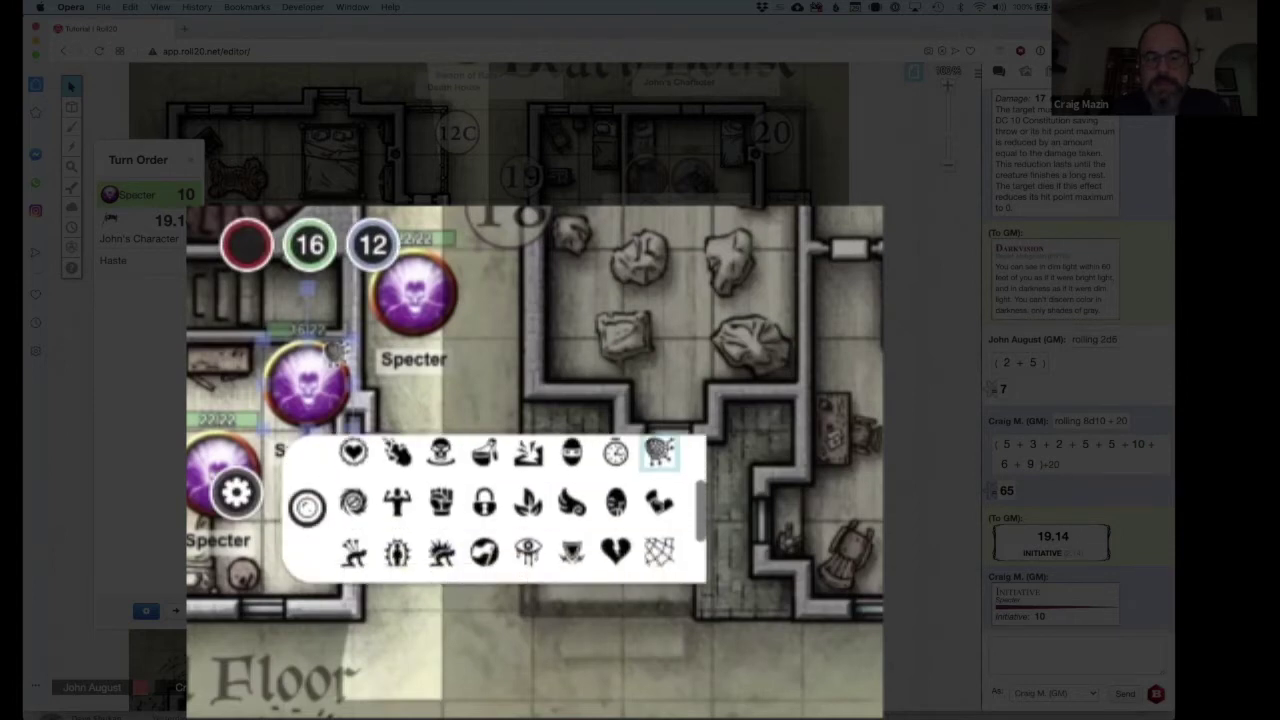
scroll(659, 452, down, 2)
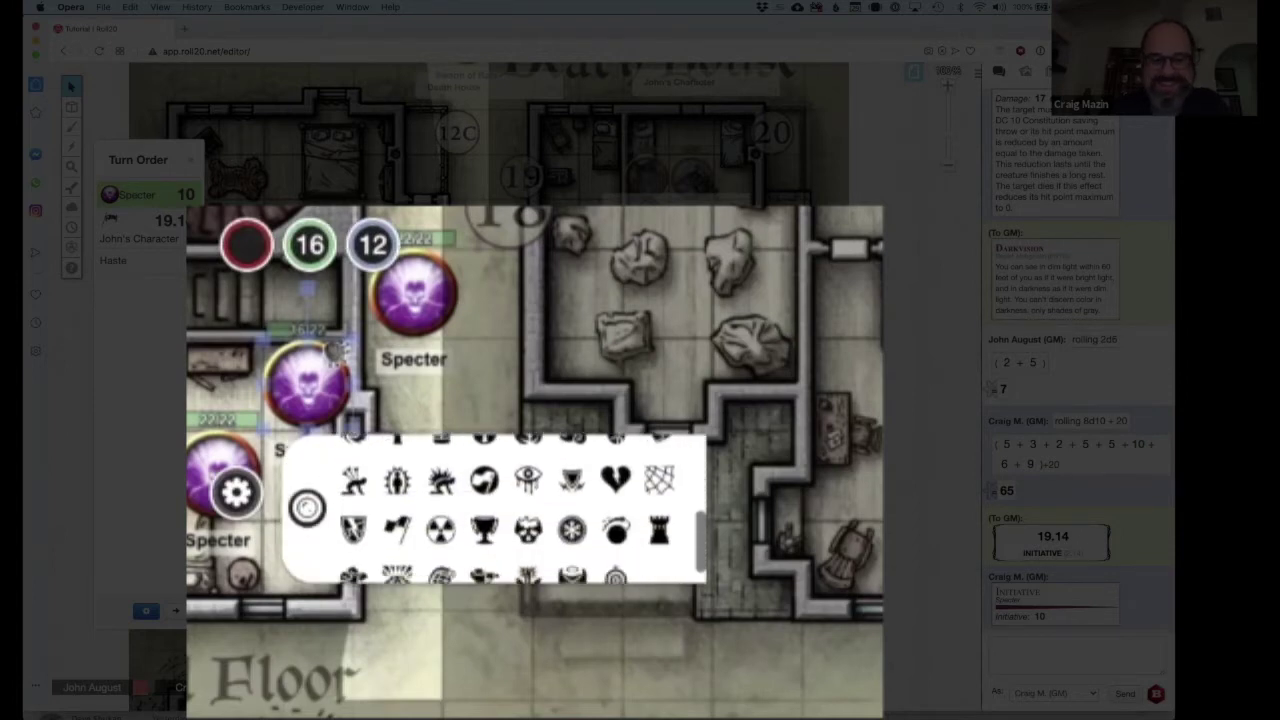
scroll(441, 505, down, 1)
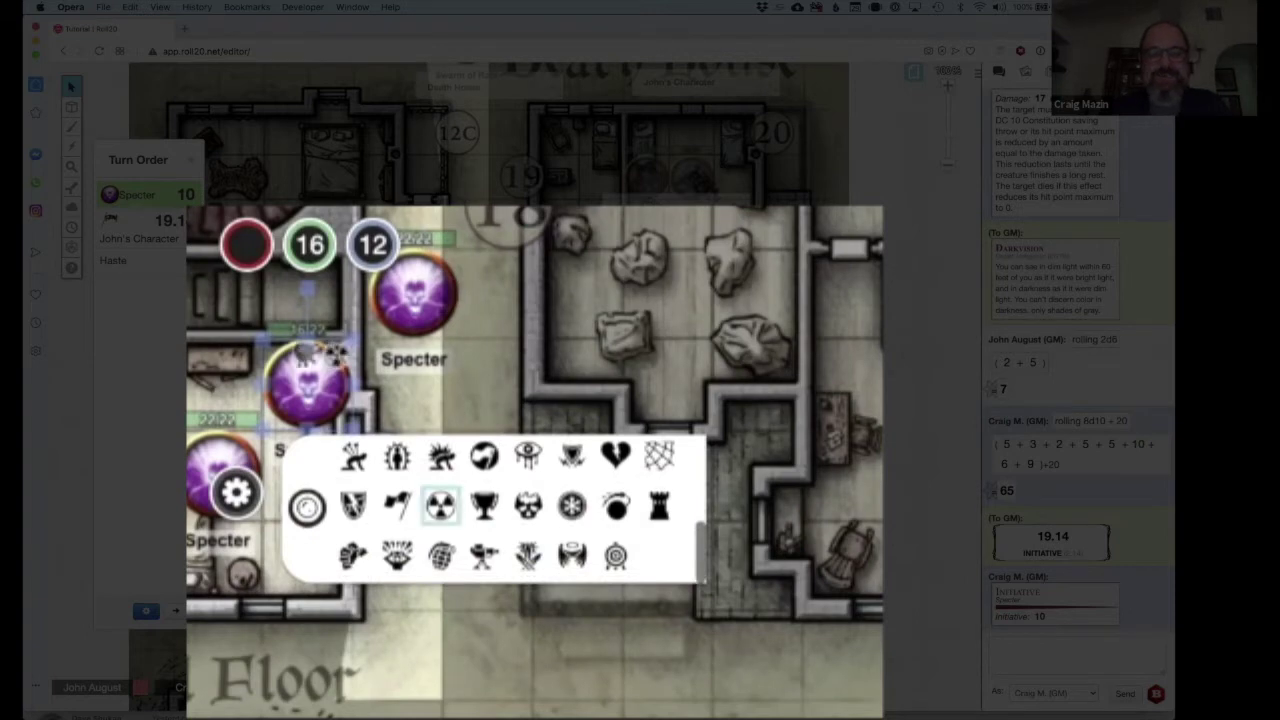
key(Escape)
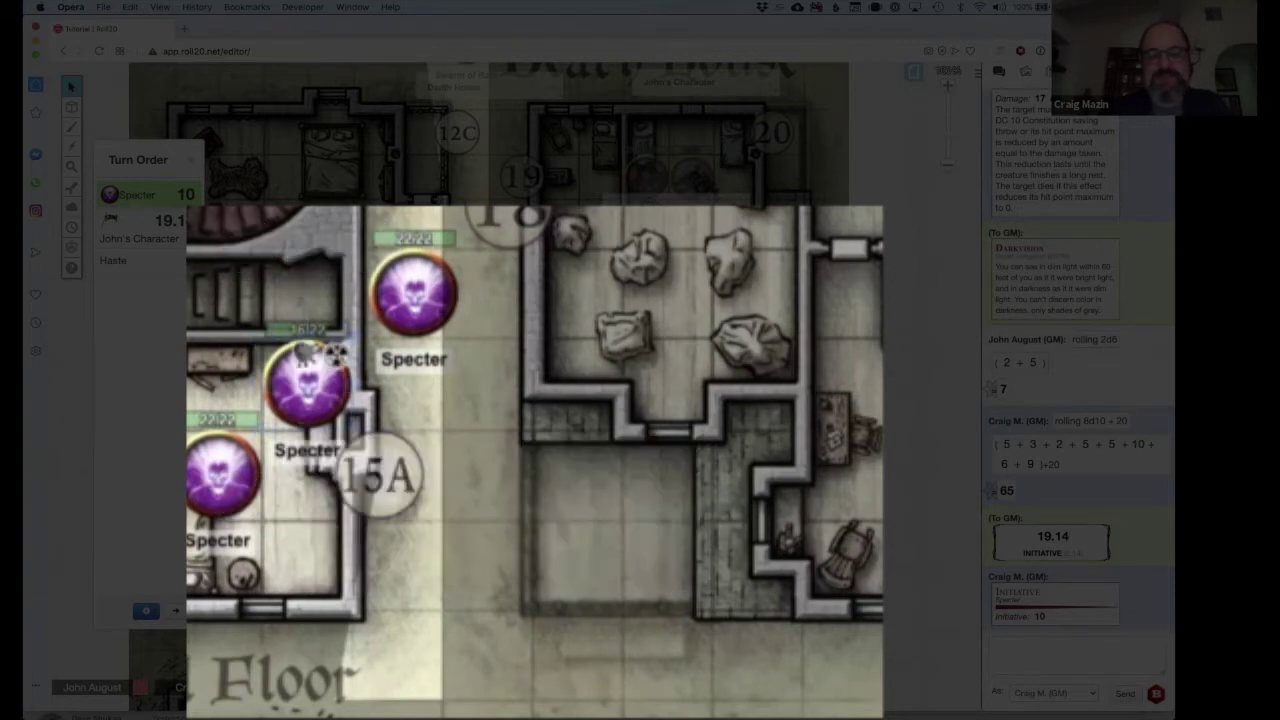
Step: Remove the radioactive and net status markers from the middle Specter token
click(307, 385)
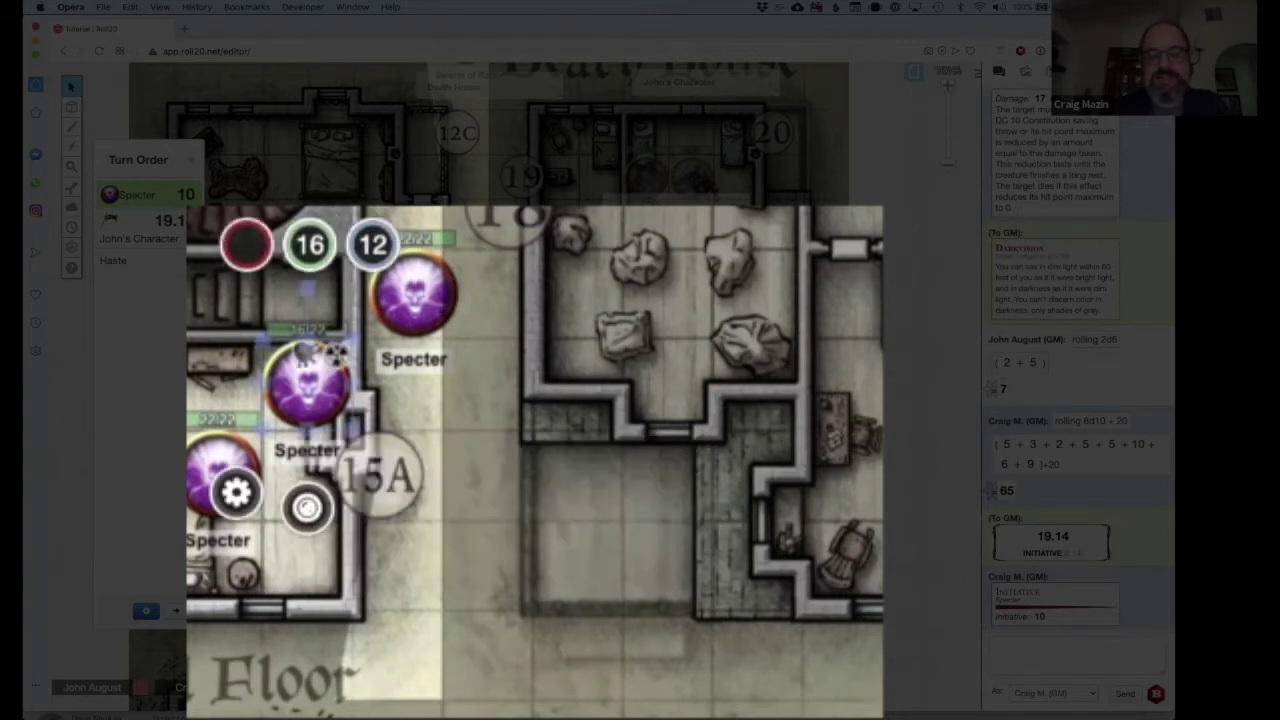
click(307, 507)
scroll(441, 505, down, 4)
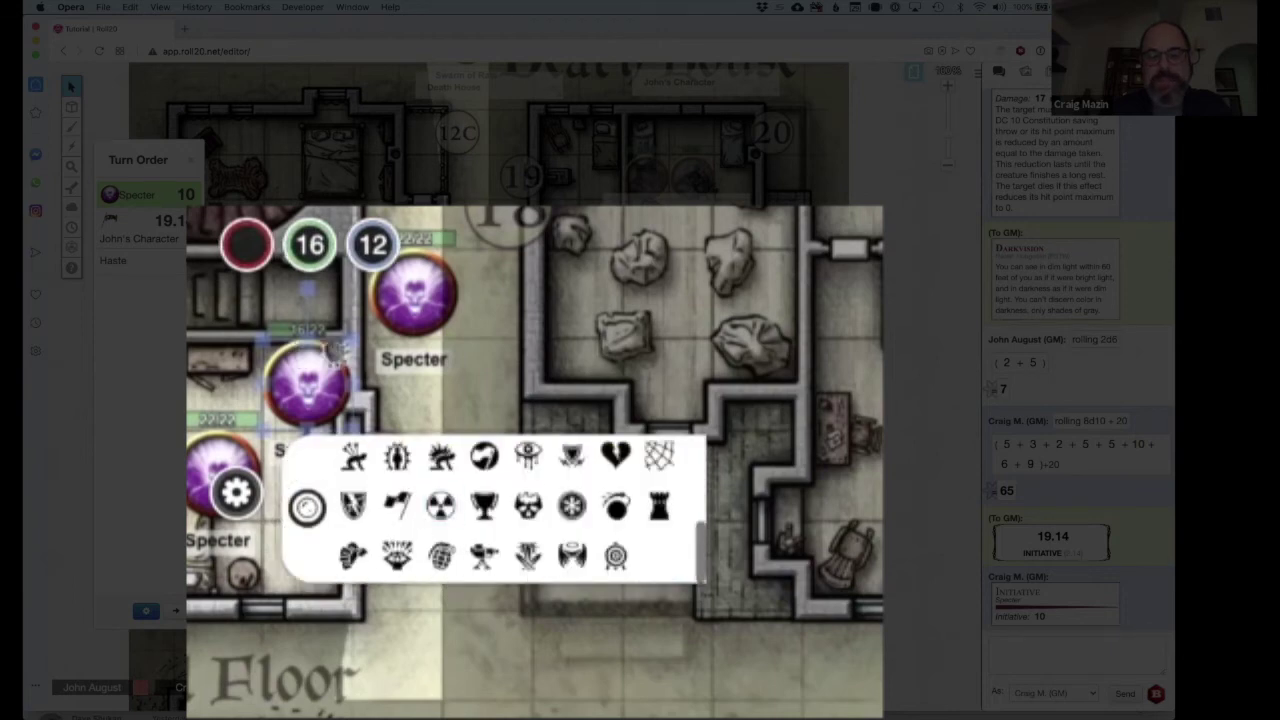
scroll(528, 512, up, 3)
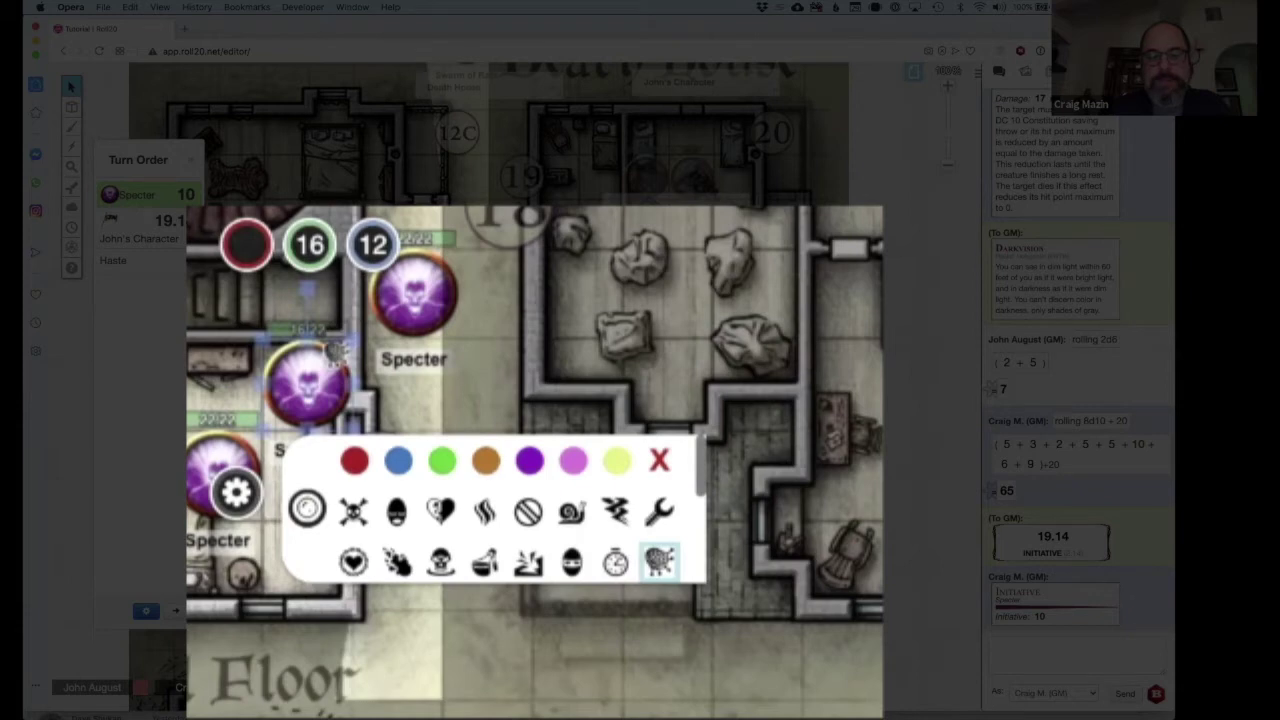
click(659, 562)
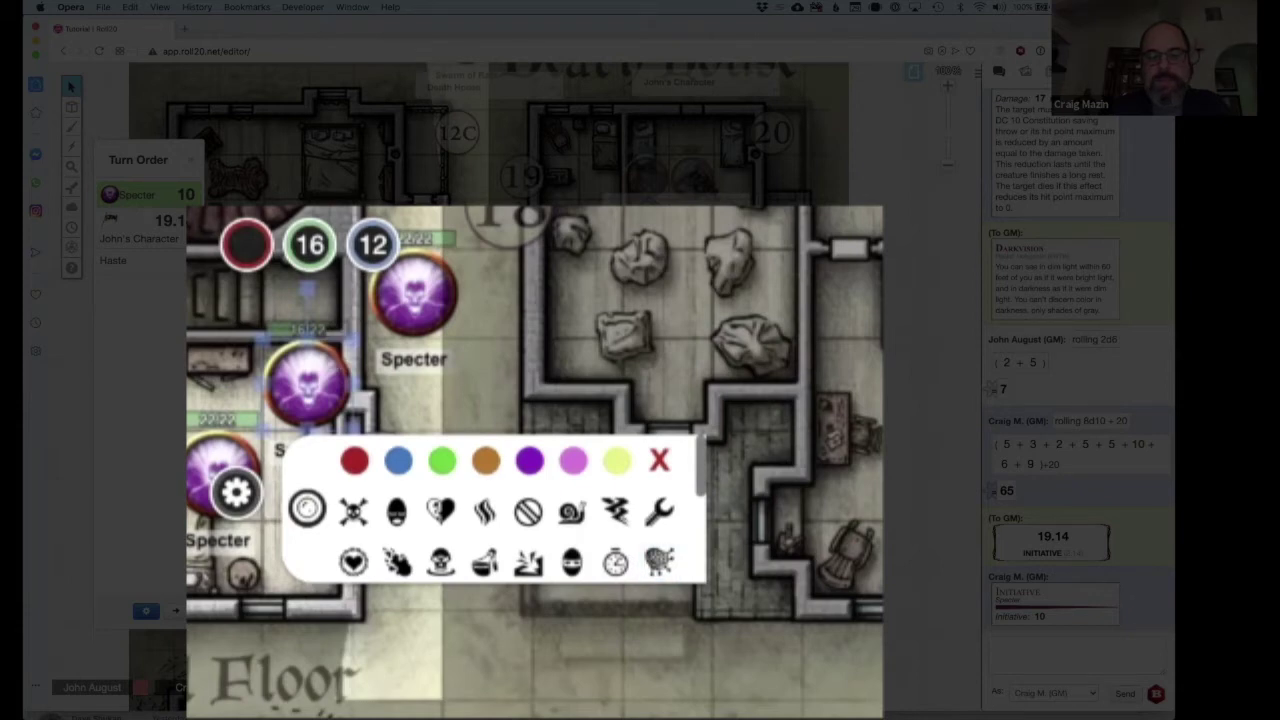
Step: Toggle the ninja mask marker on and off the middle Specter token, and do the same with the red X marker
scroll(495, 510, down, 1)
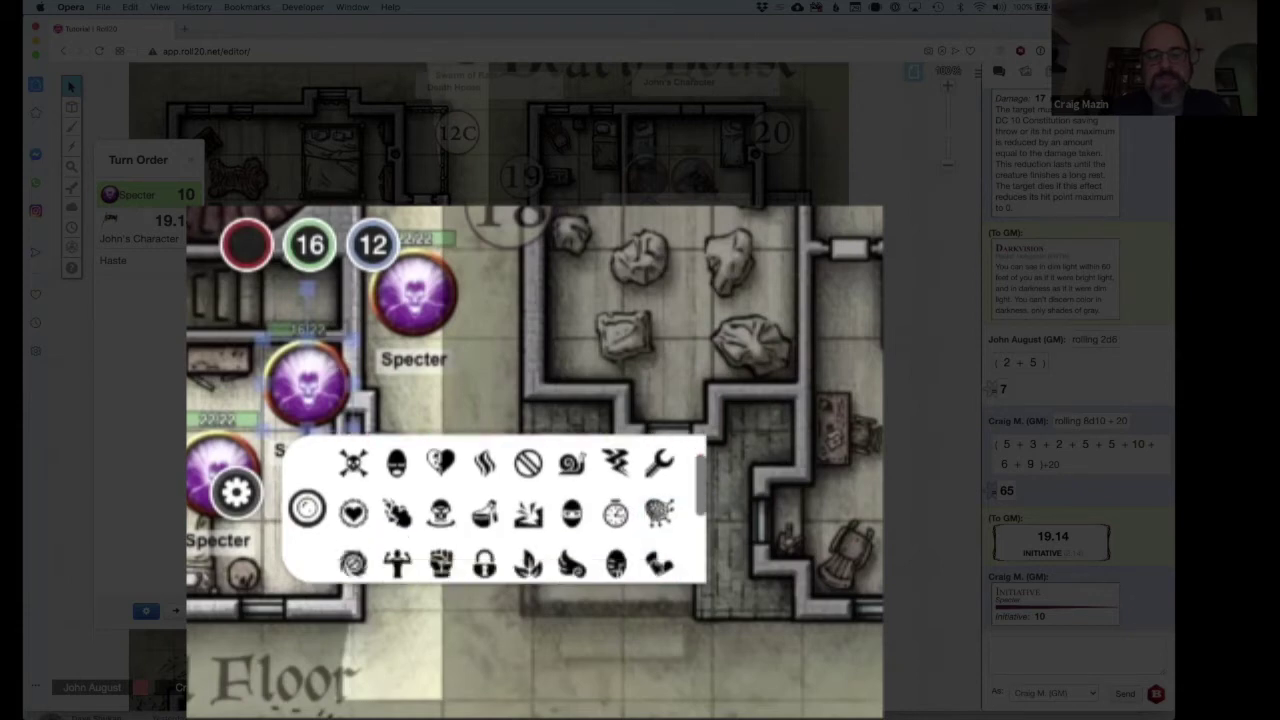
scroll(523, 510, down, 1)
click(571, 506)
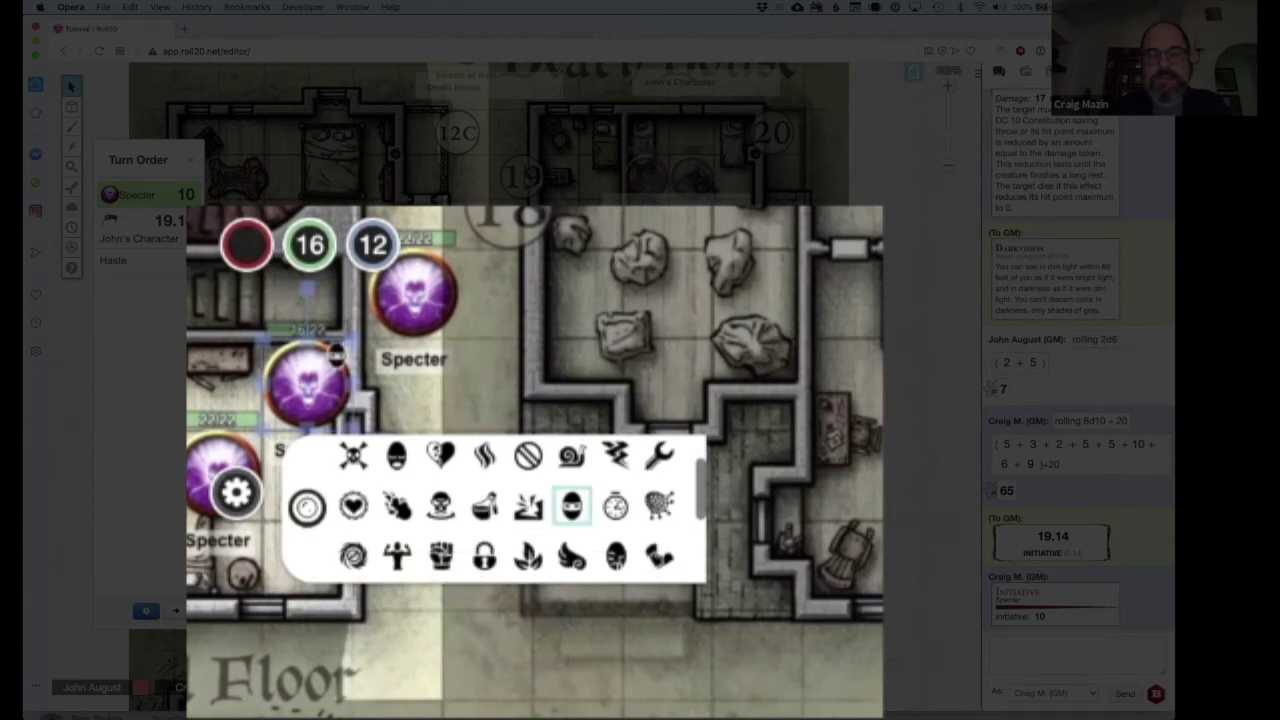
scroll(524, 507, up, 1)
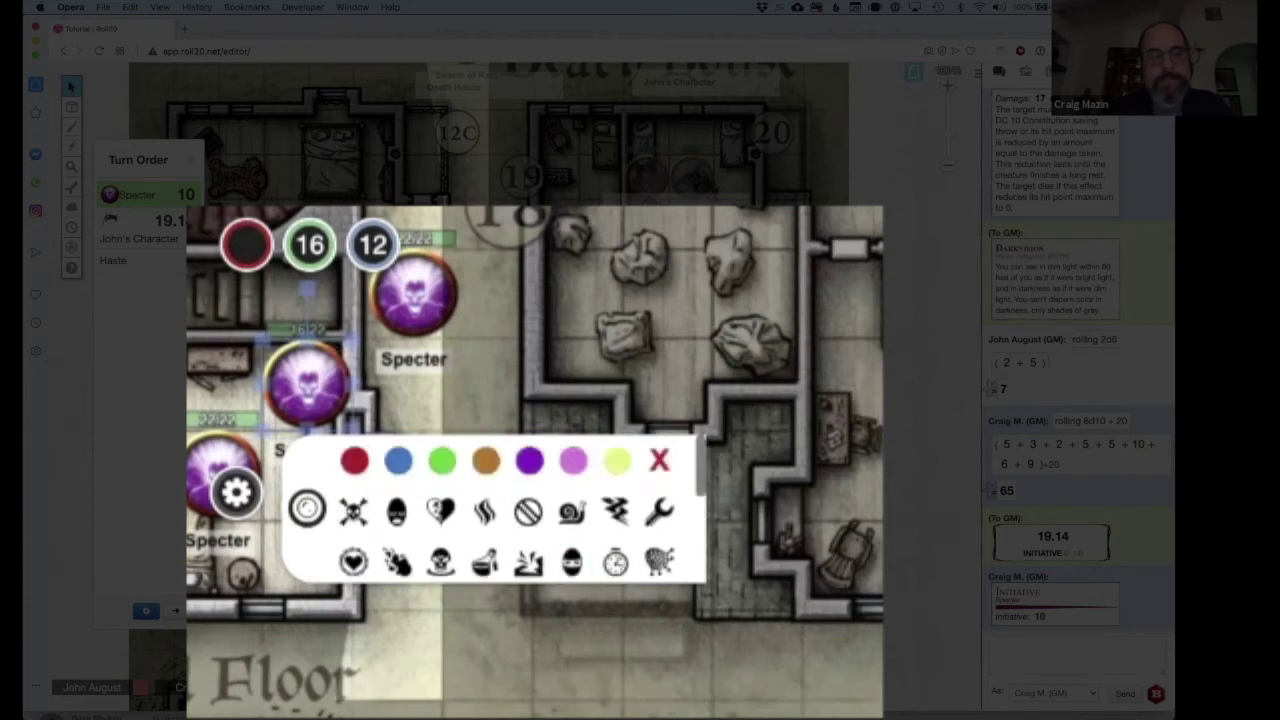
click(659, 460)
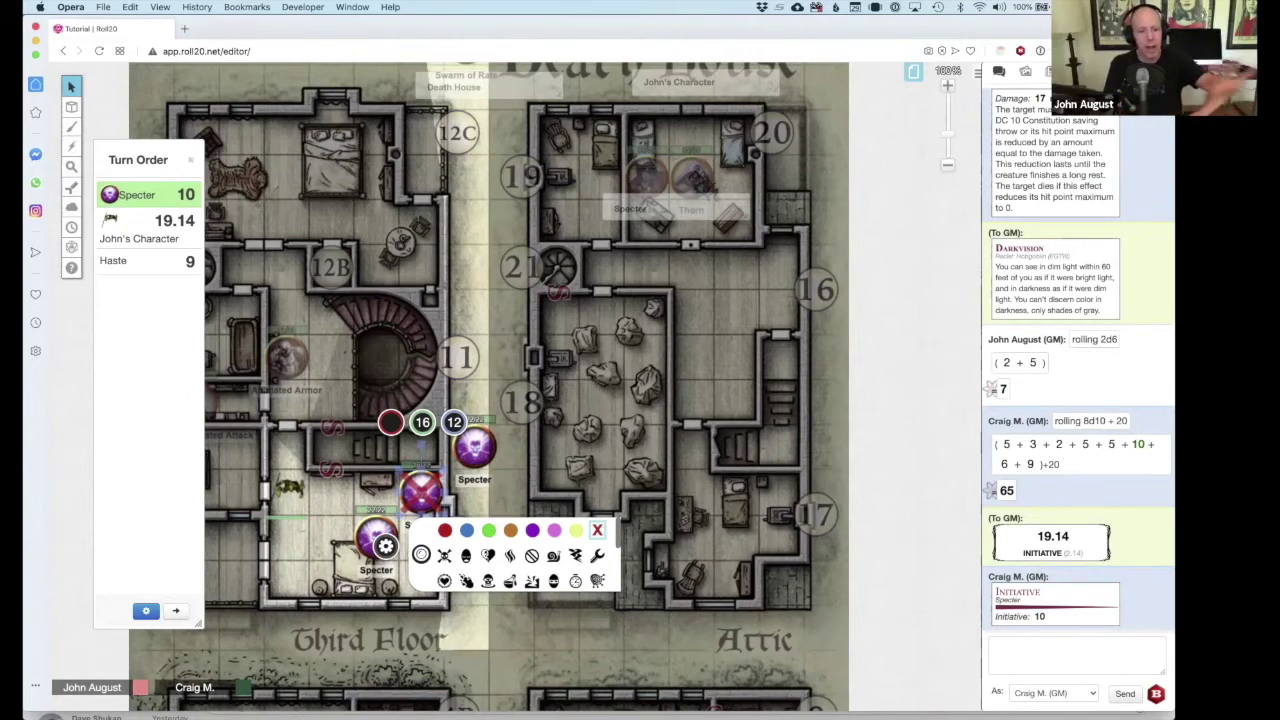
click(597, 530)
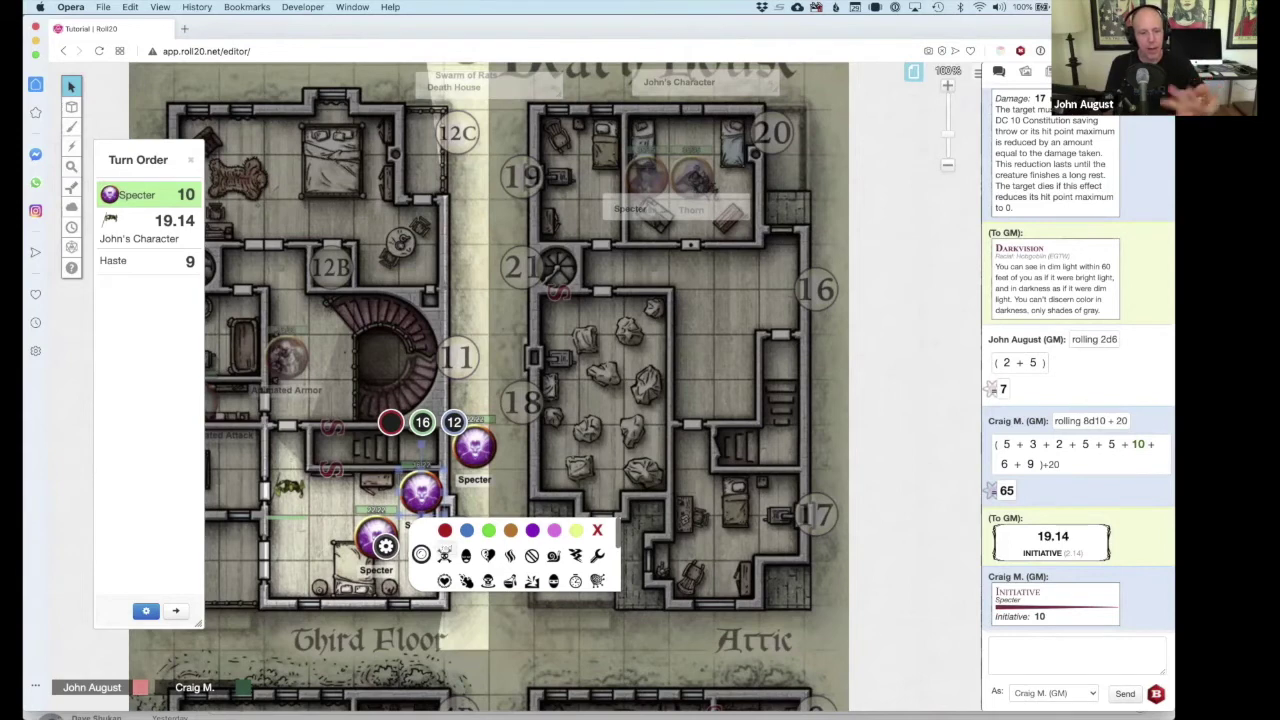
Step: Delete the three Specter tokens in and beside room 15A on the third floor
key(Escape)
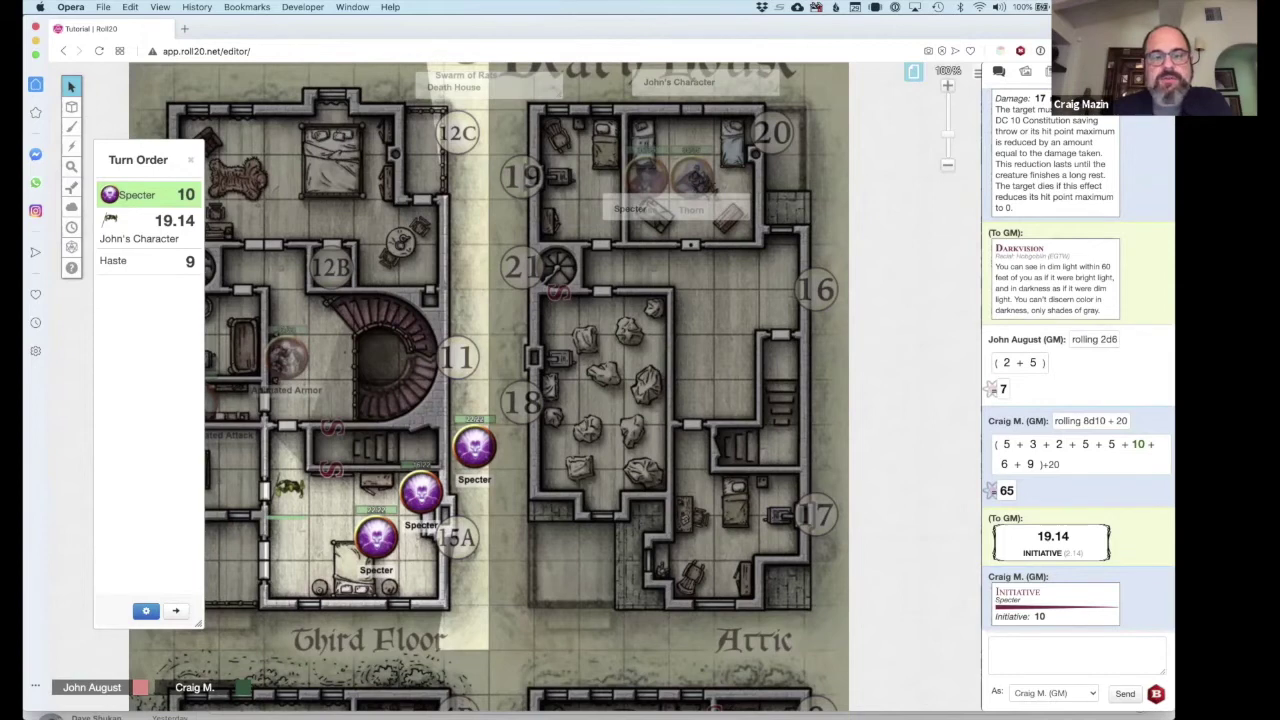
scroll(488, 385, down, 2)
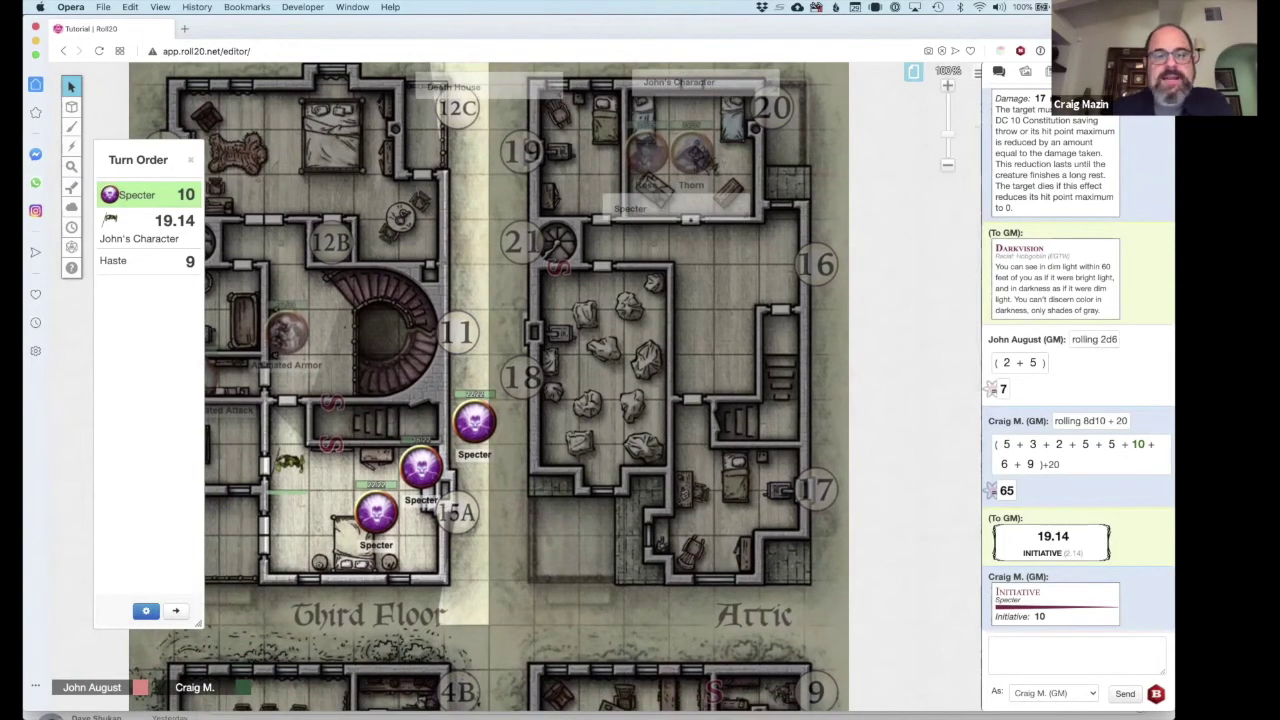
click(376, 512)
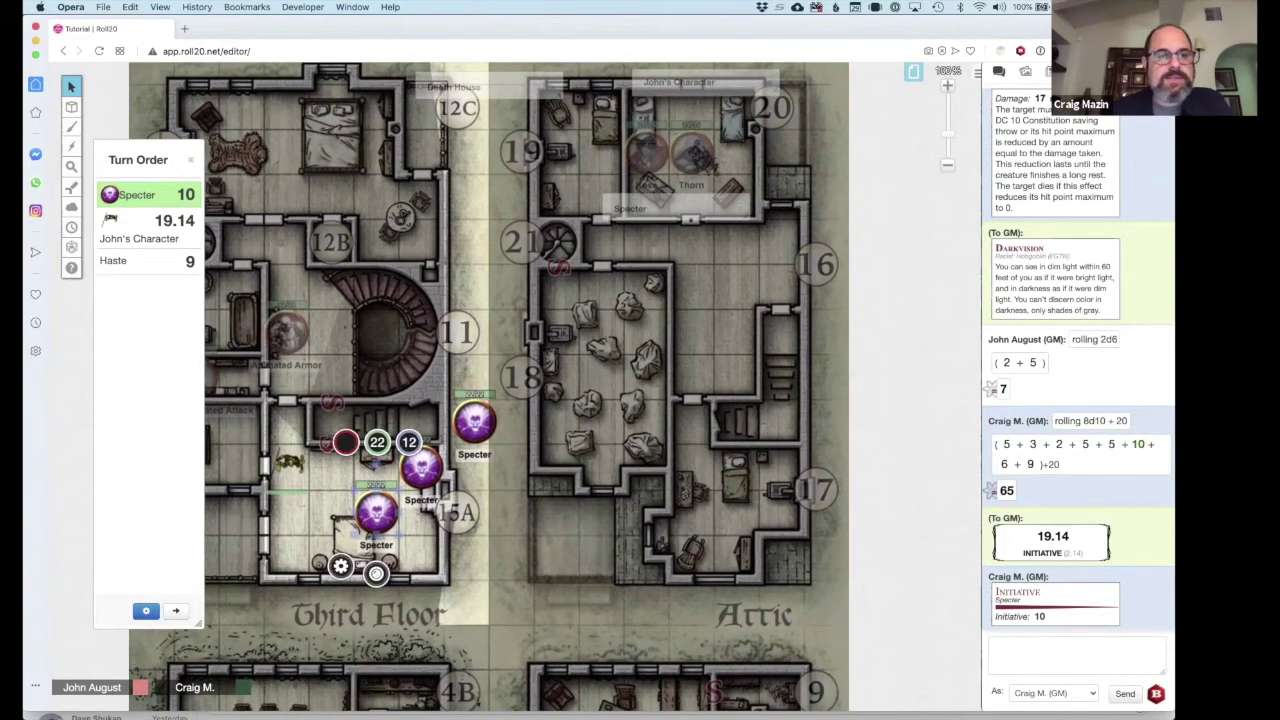
key(Delete)
click(420, 466)
key(Delete)
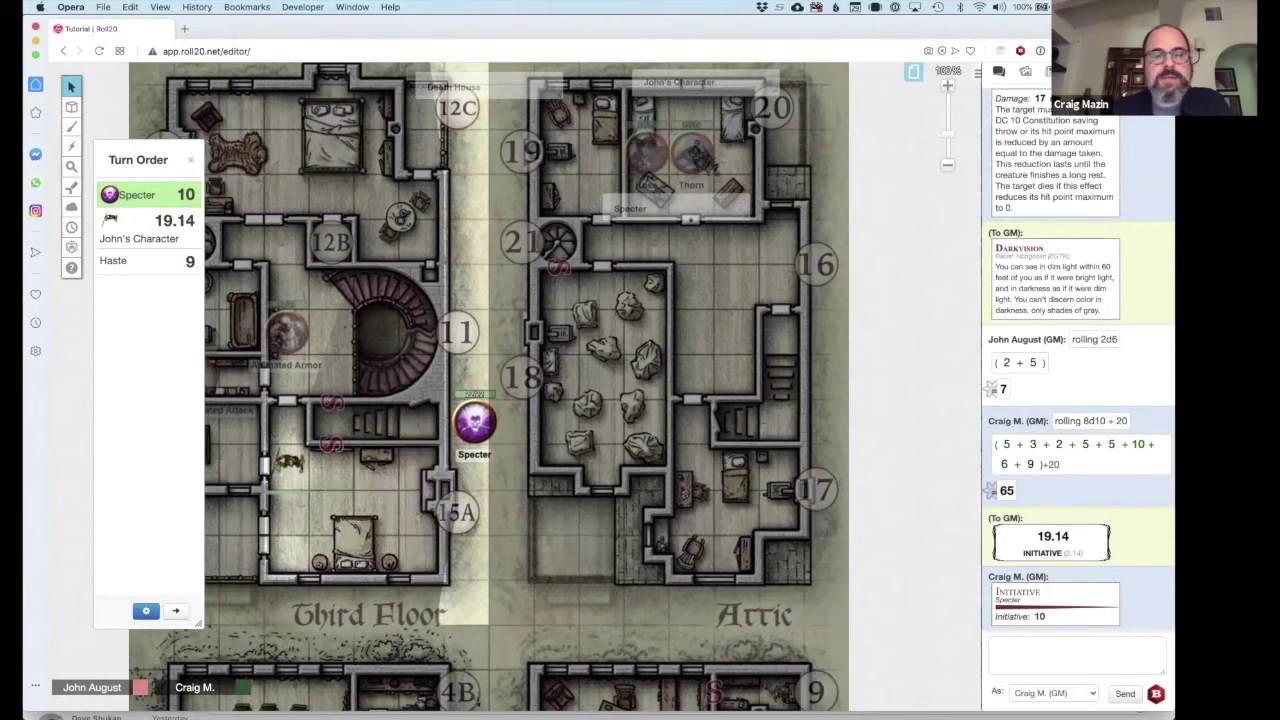
click(474, 420)
click(286, 462)
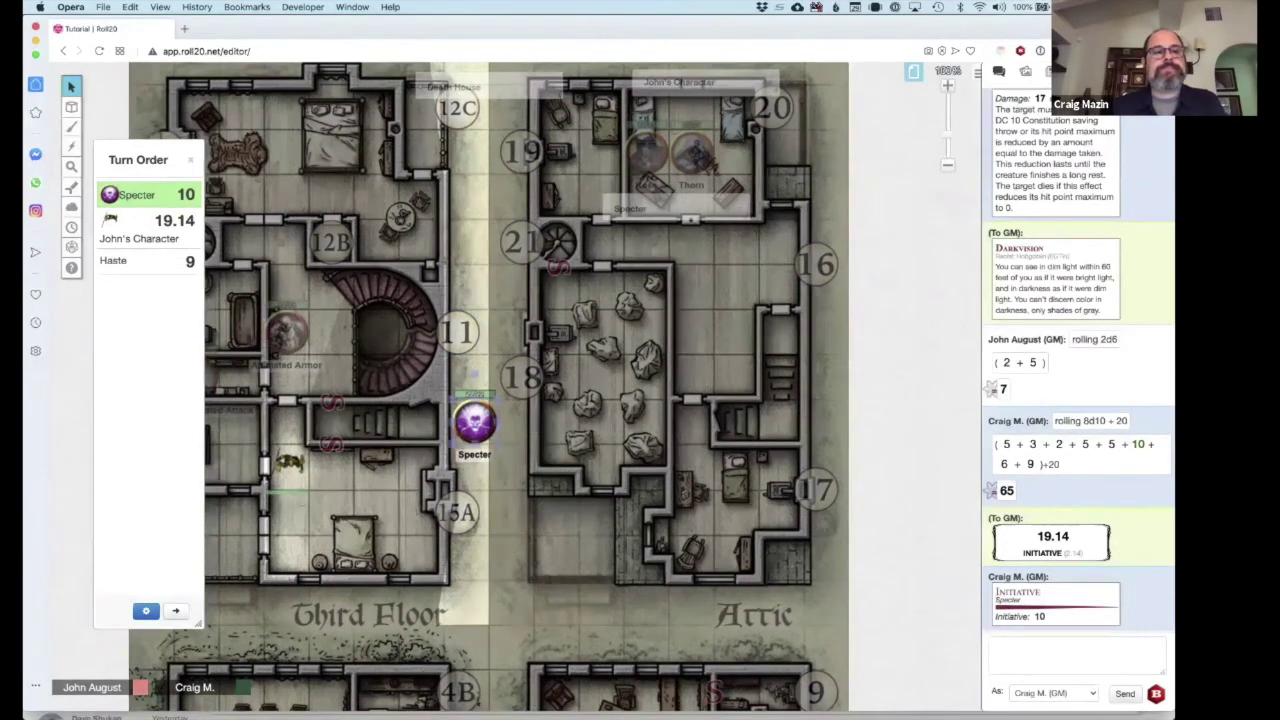
click(474, 420)
key(Delete)
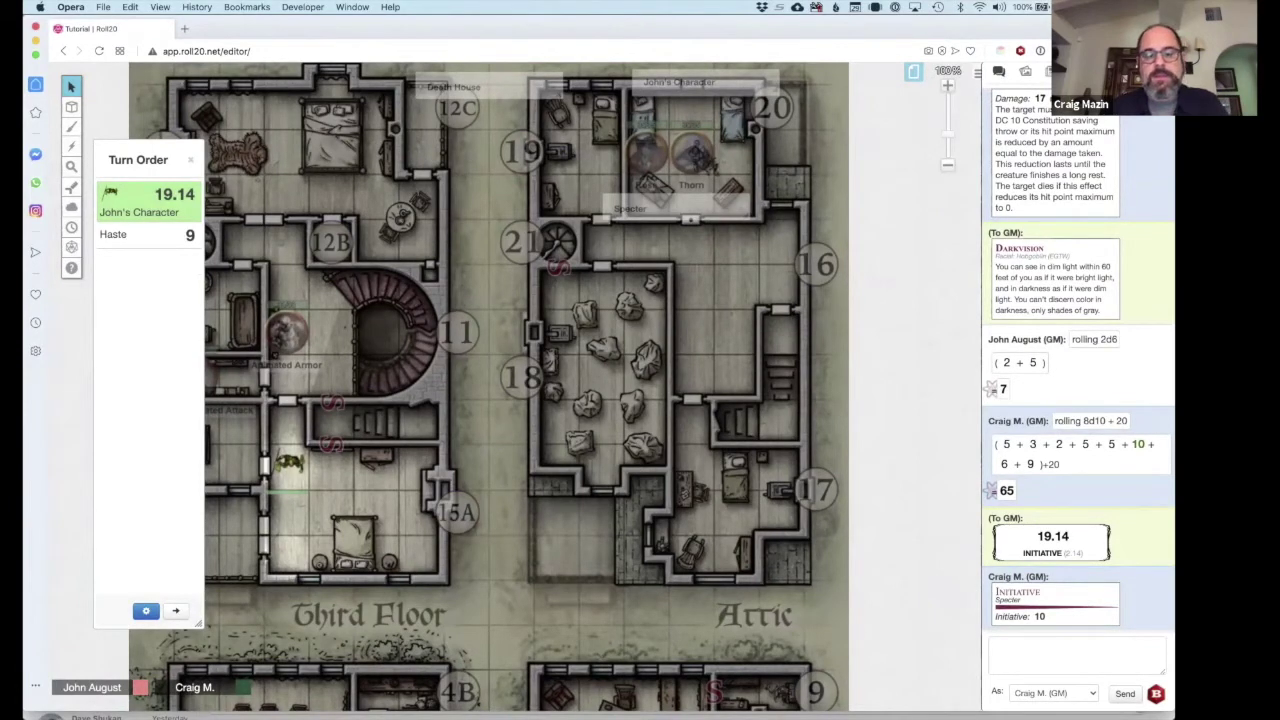
Step: Reposition the Turn Order window over the upper part of the third-floor map and lengthen it
click(191, 160)
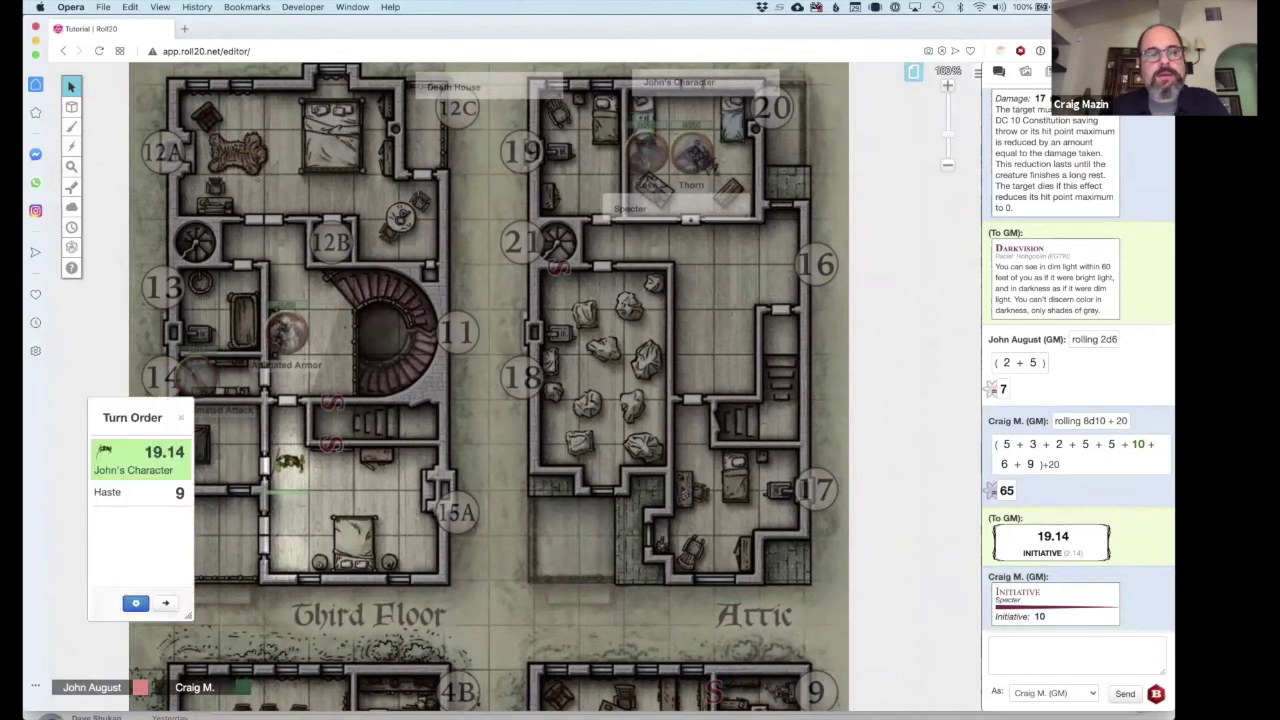
drag(132, 417, 188, 107)
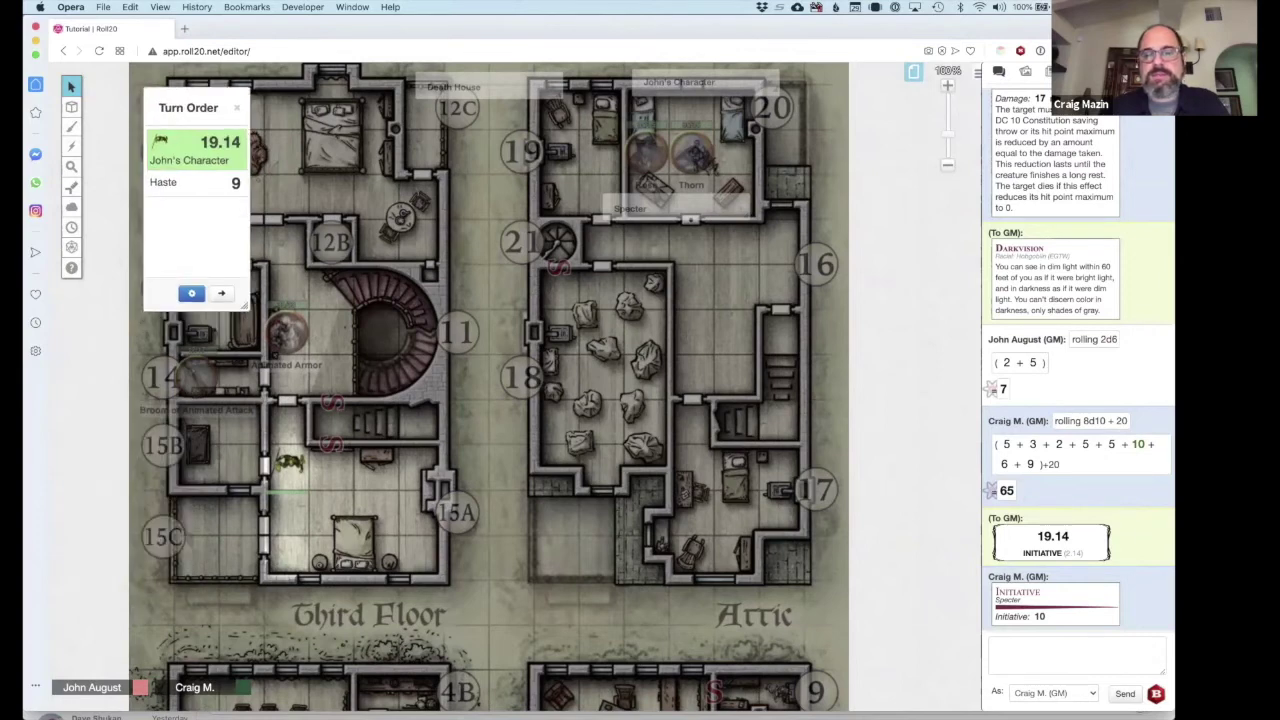
drag(245, 306, 245, 498)
Step: Remove all turns from the turn order, then close its settings and the Turn Order window
click(192, 486)
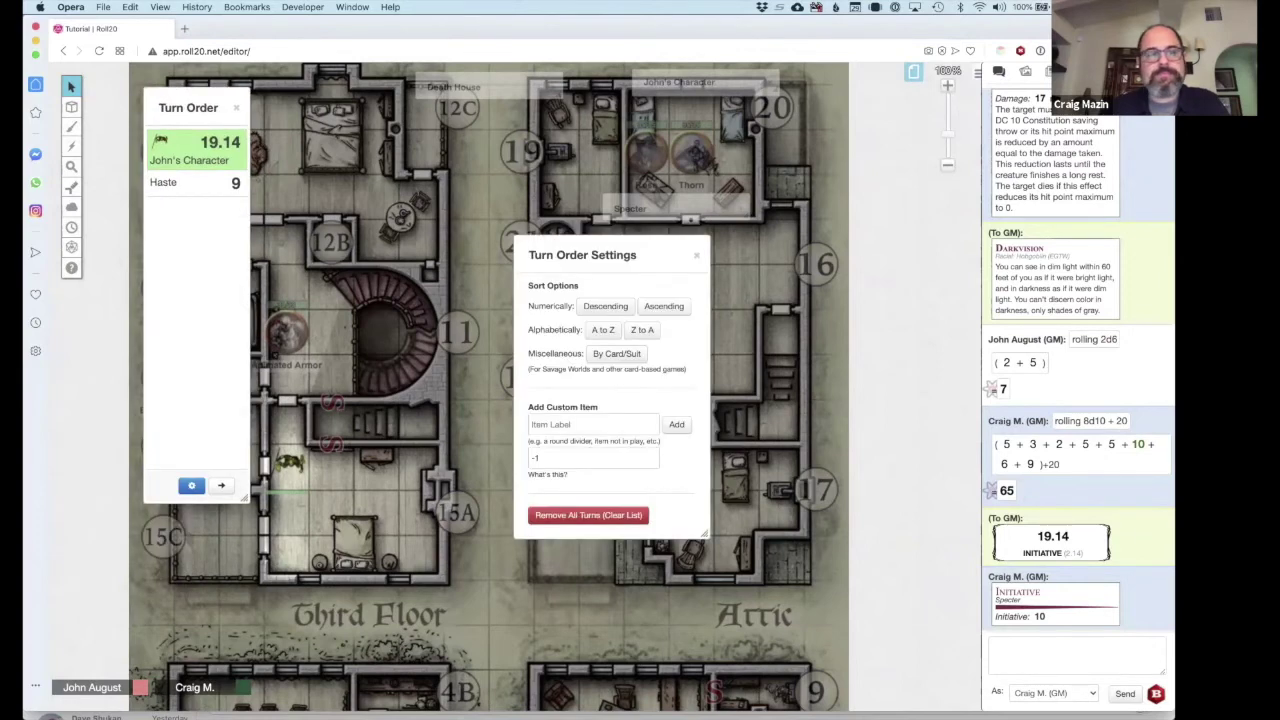
click(588, 515)
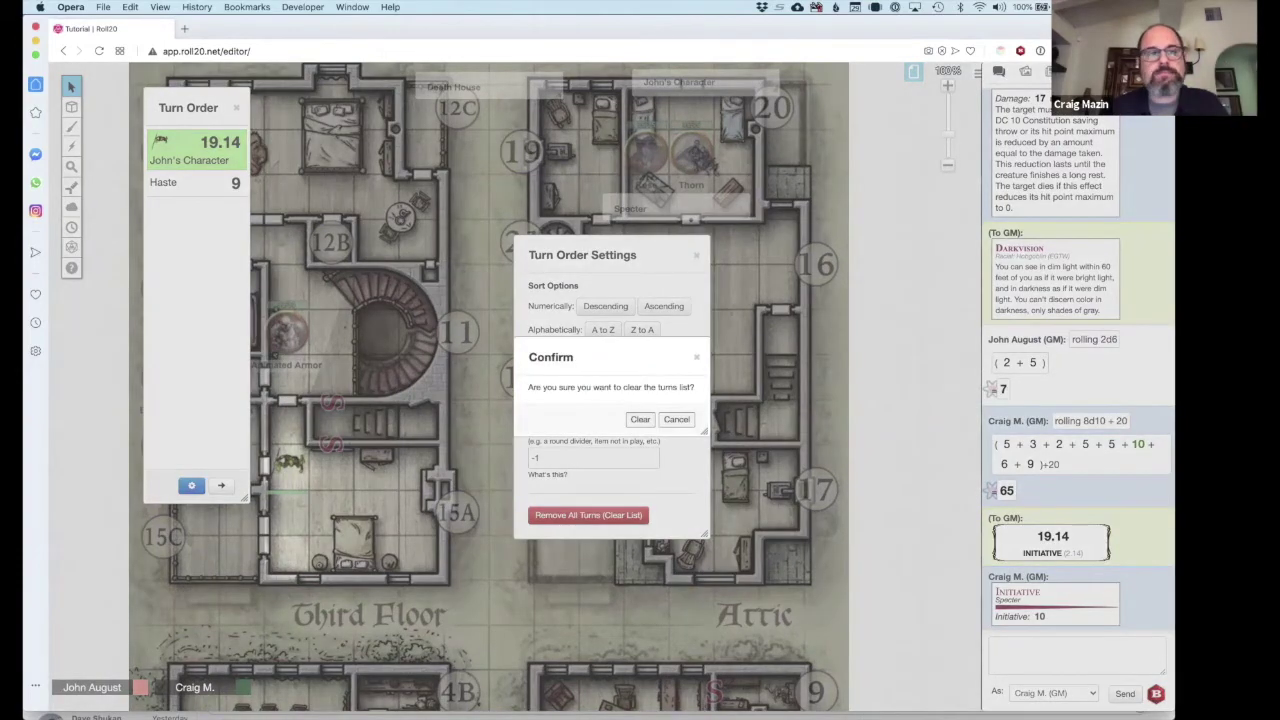
click(640, 420)
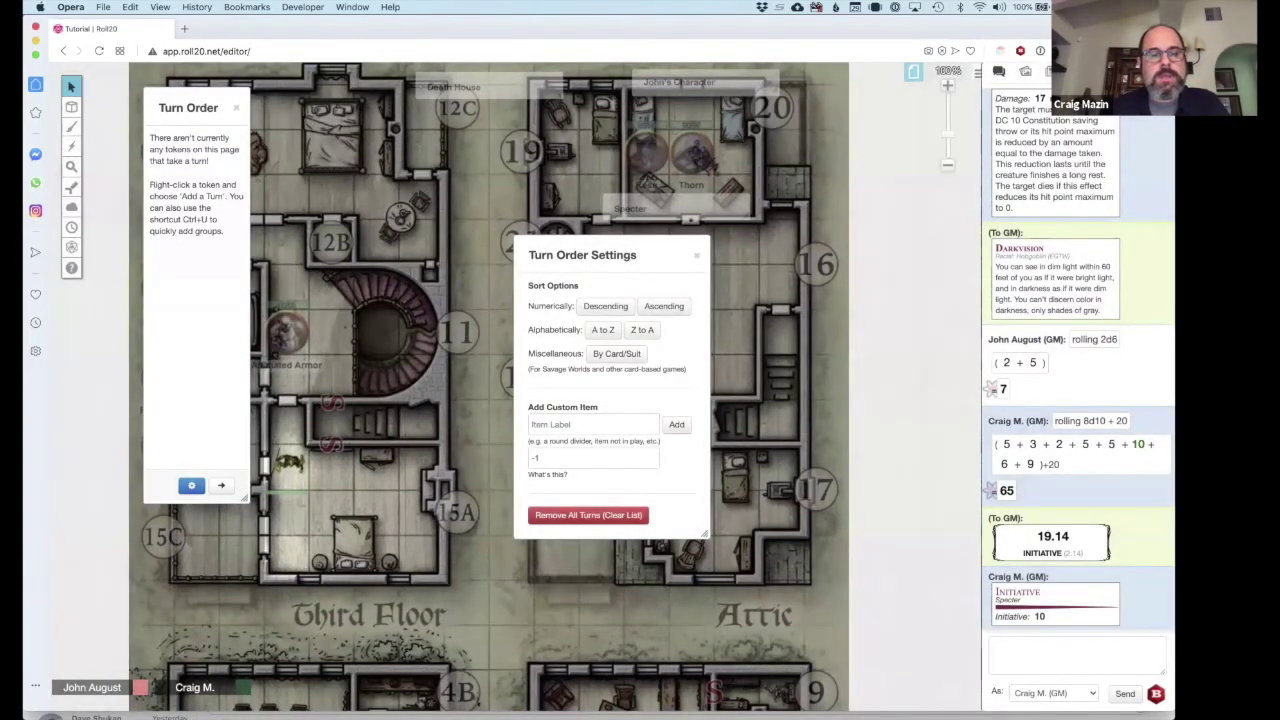
click(697, 255)
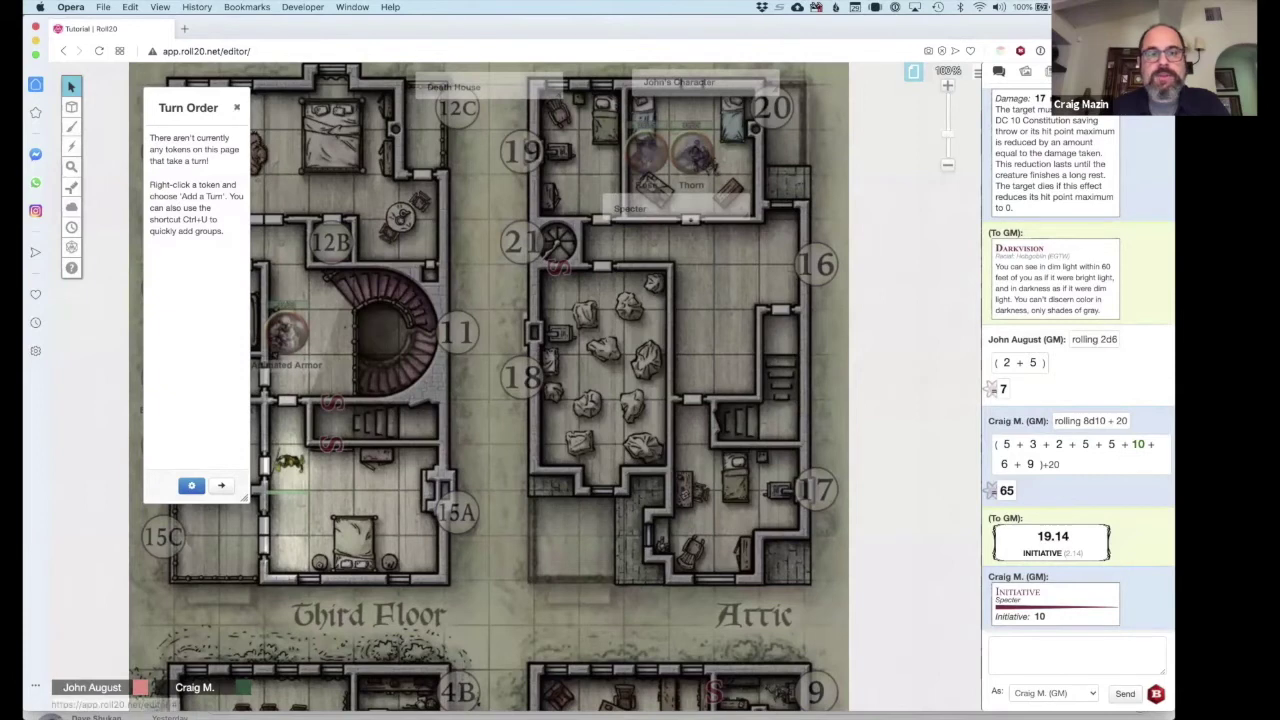
click(236, 107)
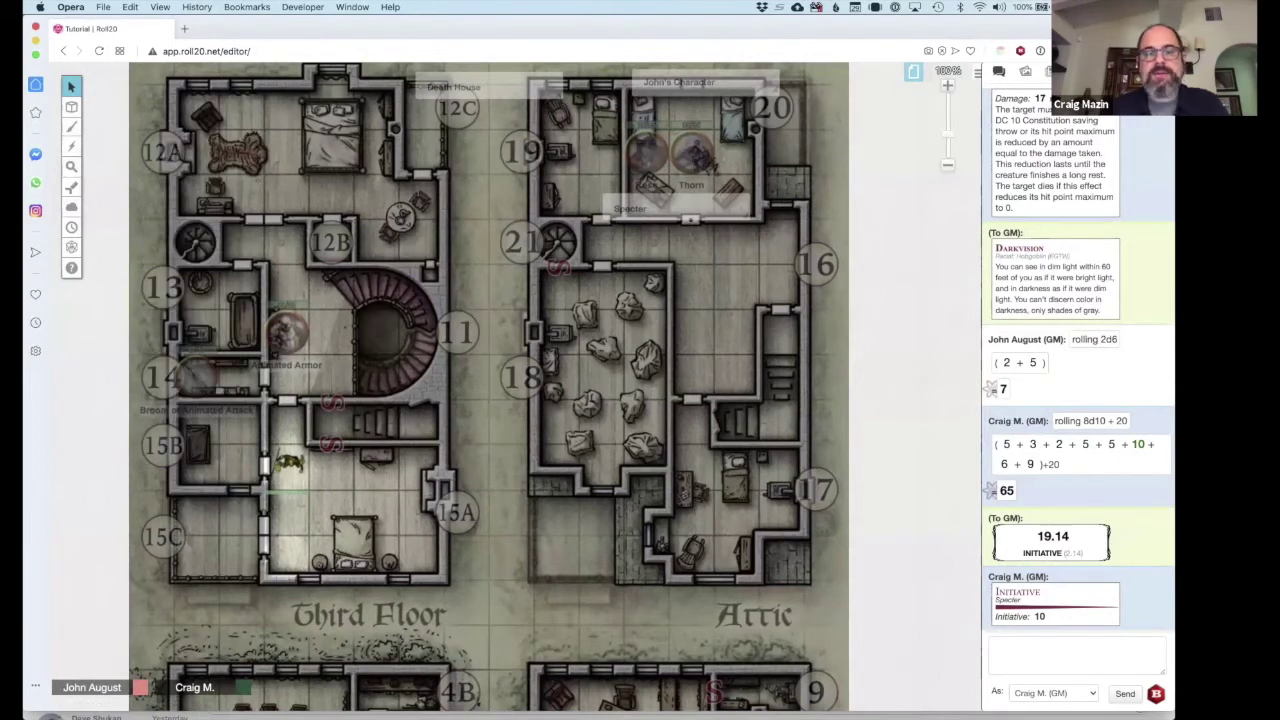
Step: Move the player character's token from room 15A on the third floor to the attic staircase above room 17
scroll(488, 387, up, 1)
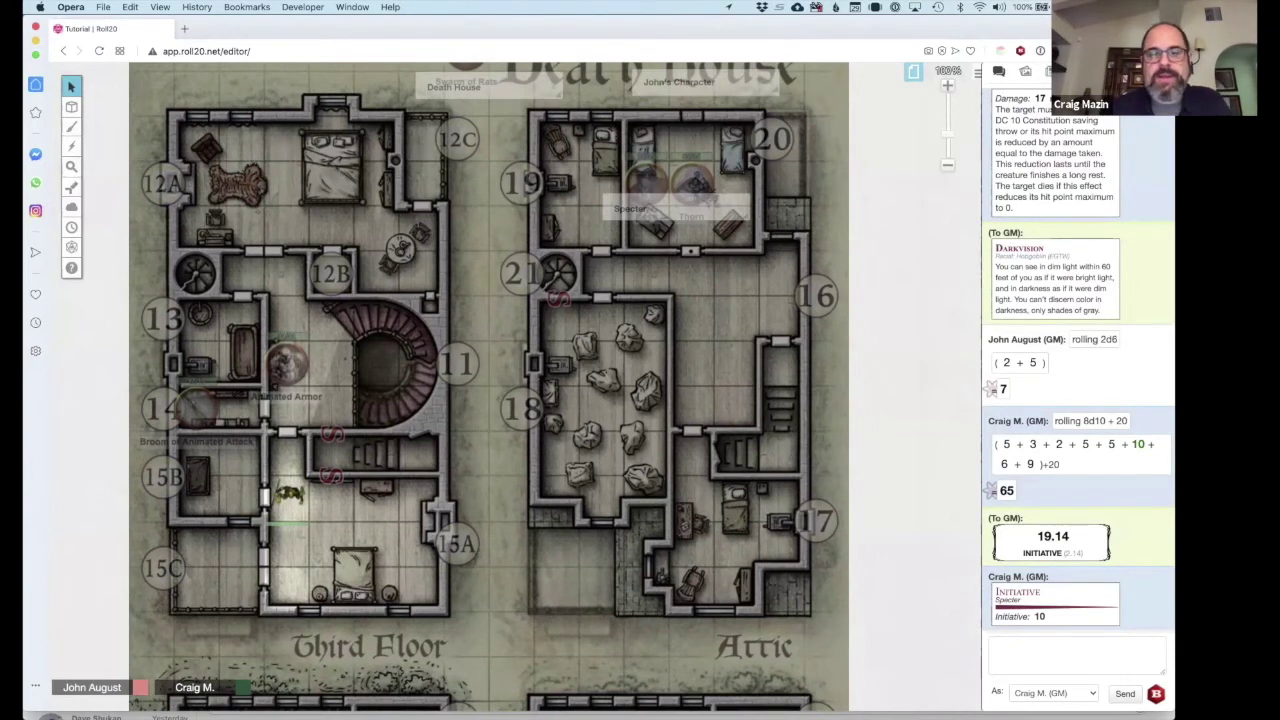
scroll(488, 387, down, 3)
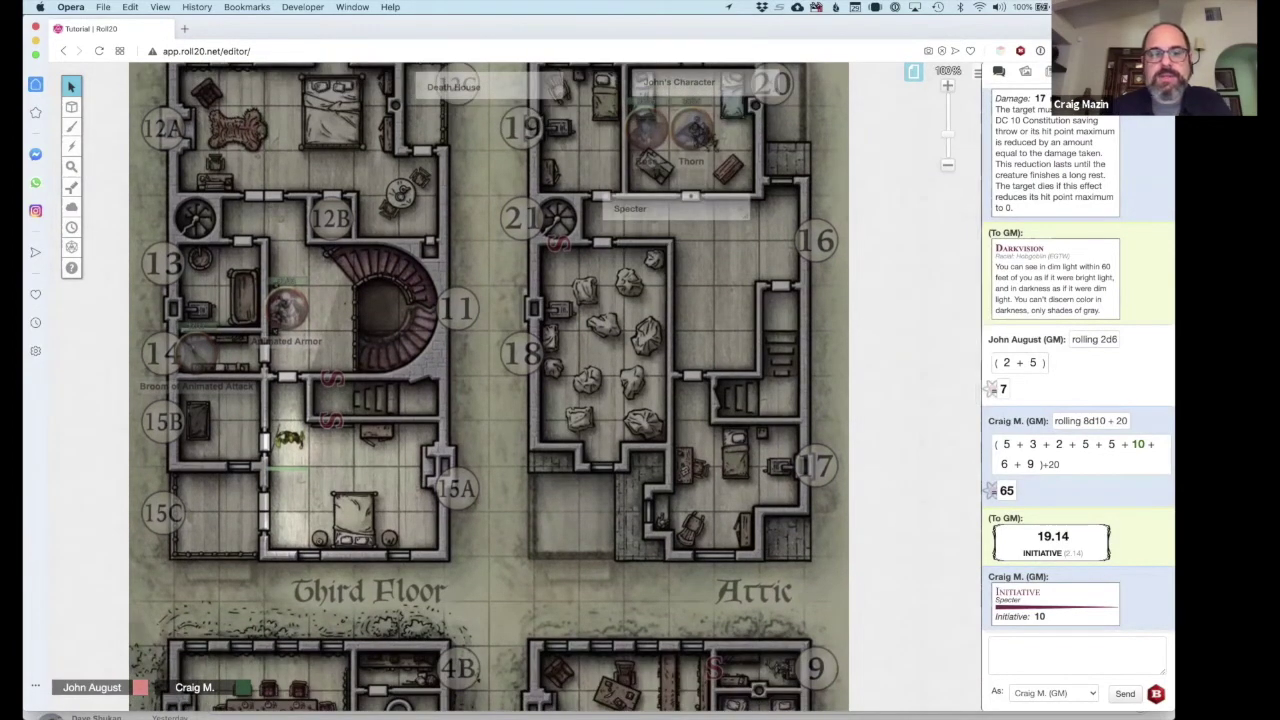
scroll(488, 387, up, 1)
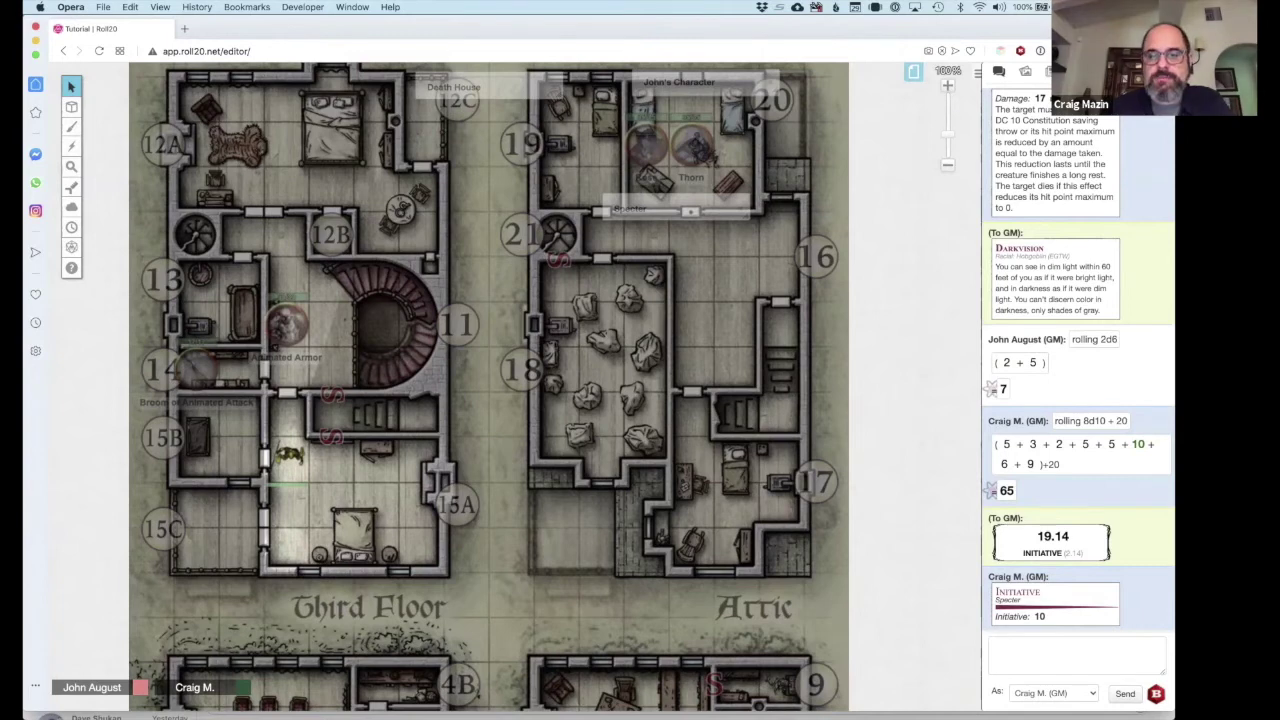
drag(290, 455, 782, 411)
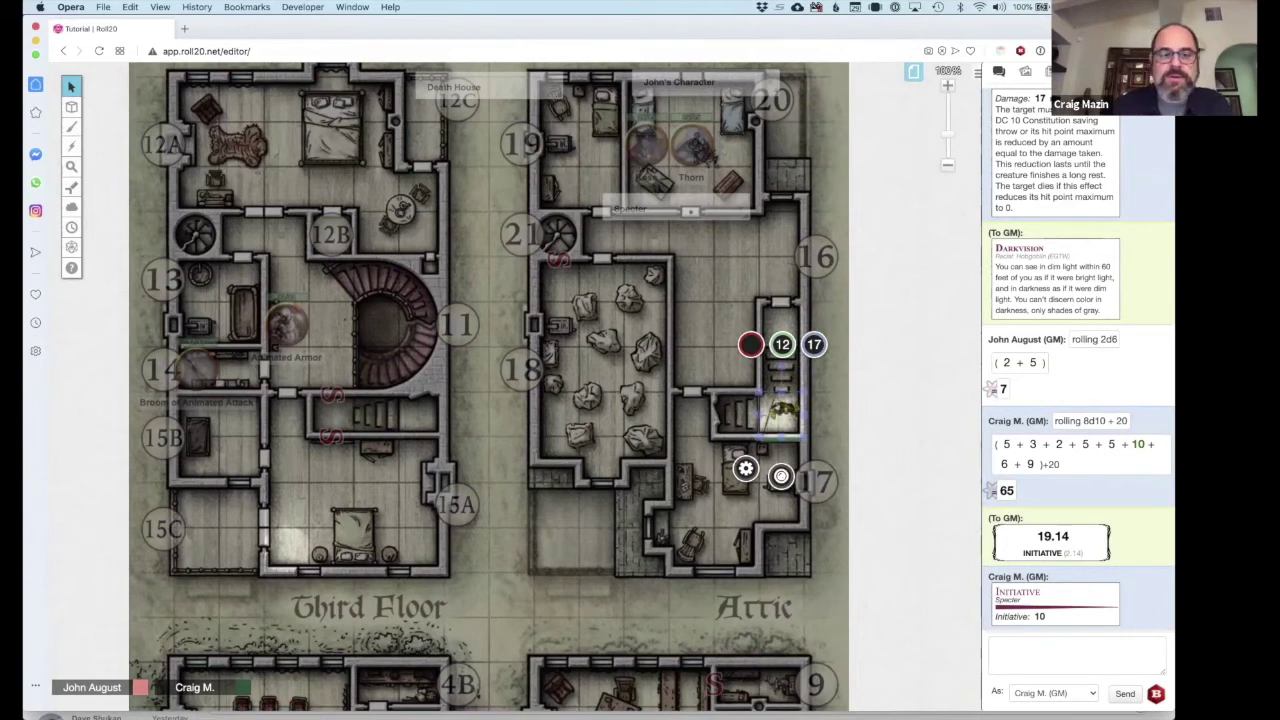
Step: Bring the player character's token back to room 15A and toggle a preview of its line of sight
drag(782, 412, 443, 438)
key(super+l)
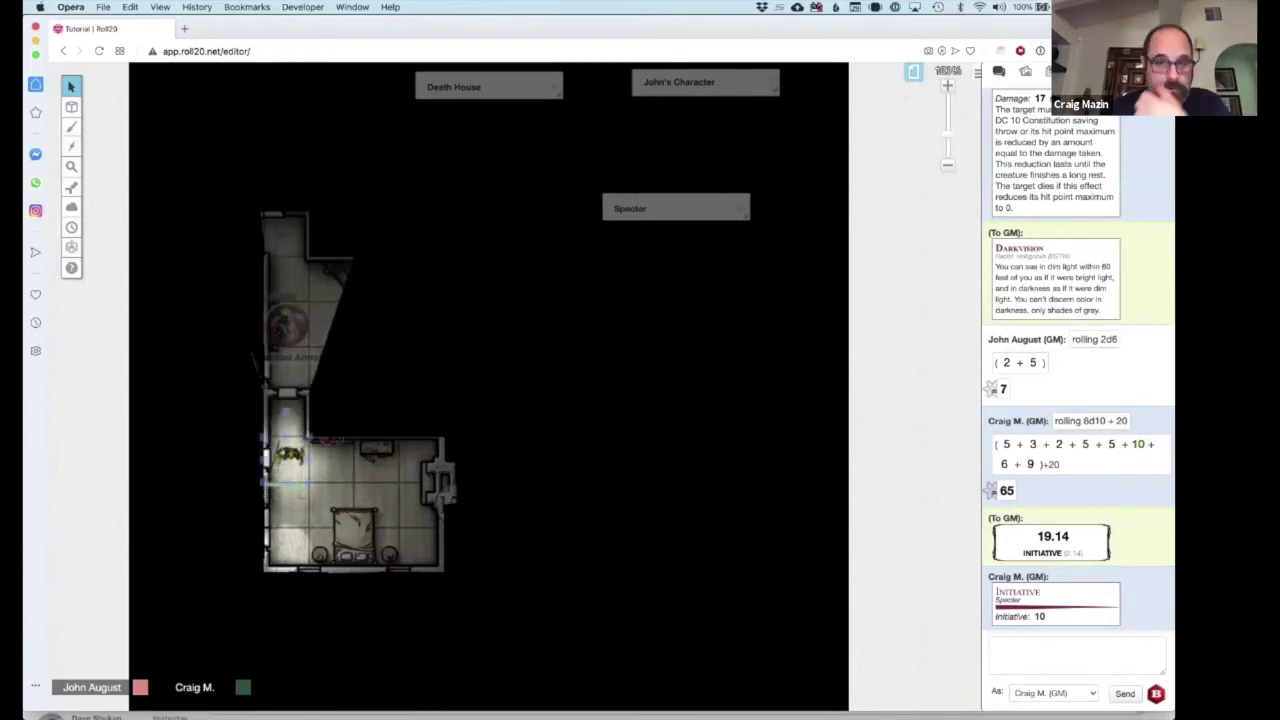
key(ctrl+l)
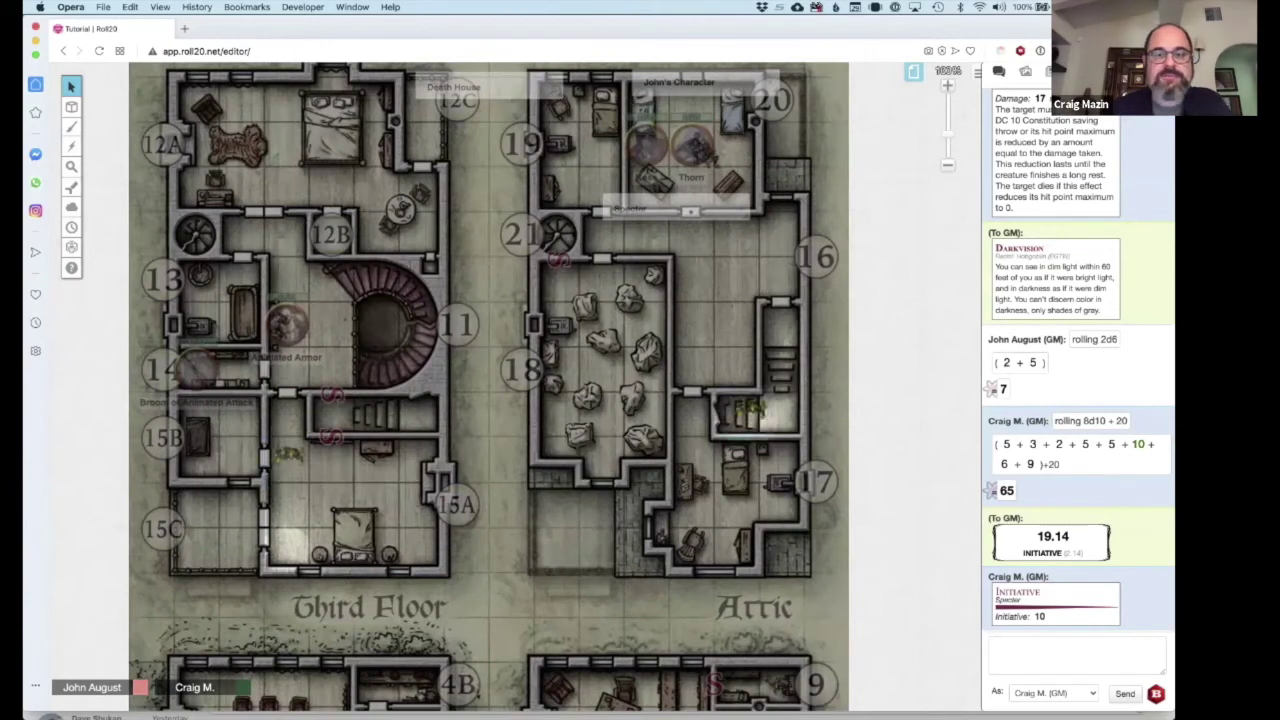